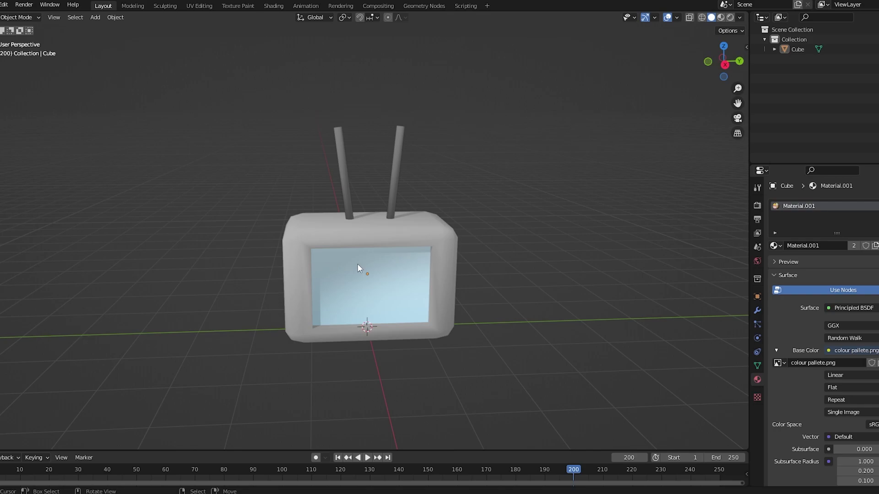
Select the TV and examine how its UVs are placed on the colour pallete.png texture
middle_drag(86, 342, 302, 261)
scroll(302, 260, up, 4)
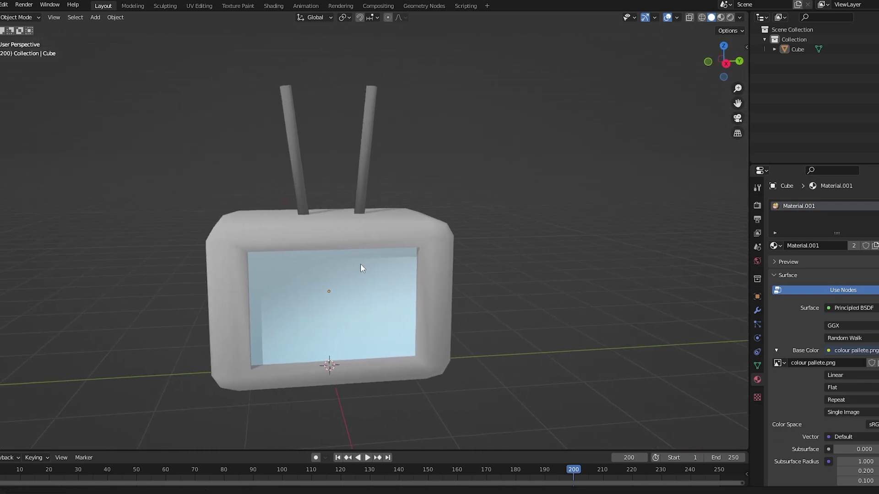
click(359, 262)
click(199, 6)
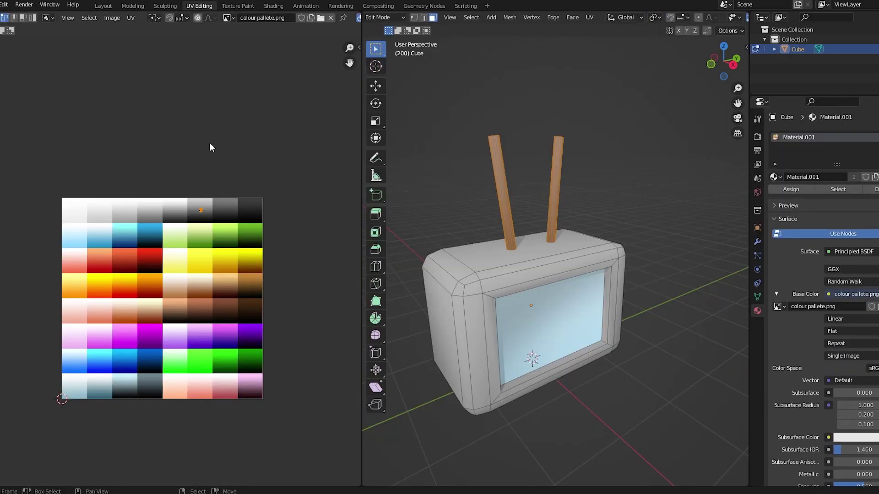
key(a)
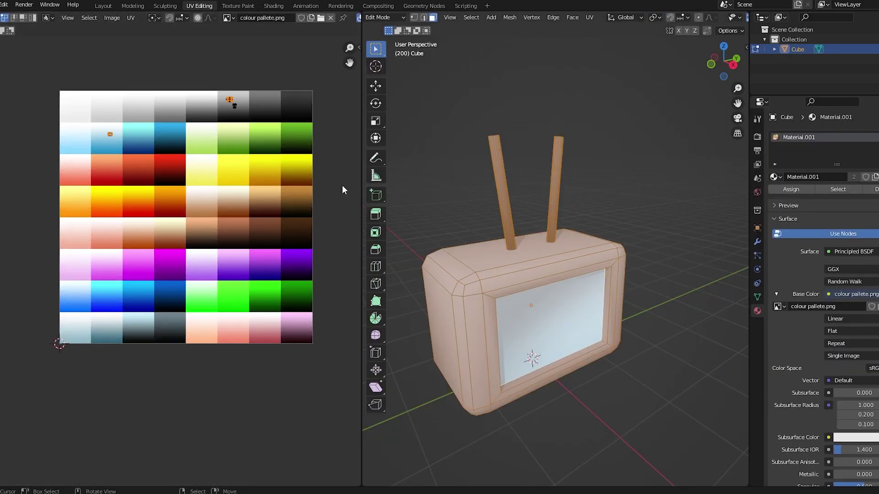
scroll(183, 170, down, 1)
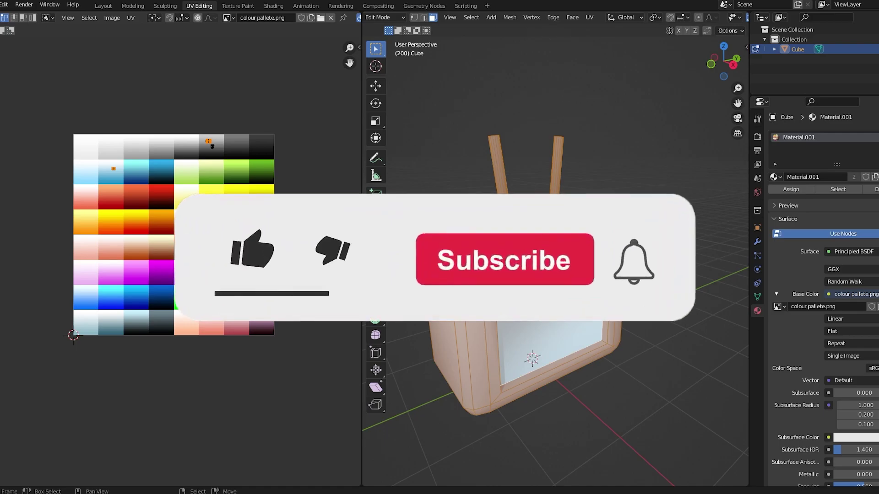
scroll(196, 117, down, 1)
click(103, 6)
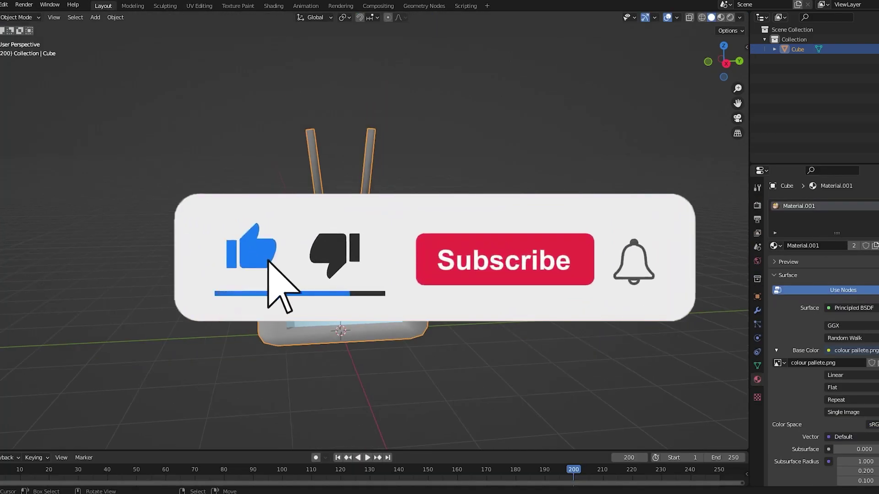
shift+middle_drag(527, 136, 523, 137)
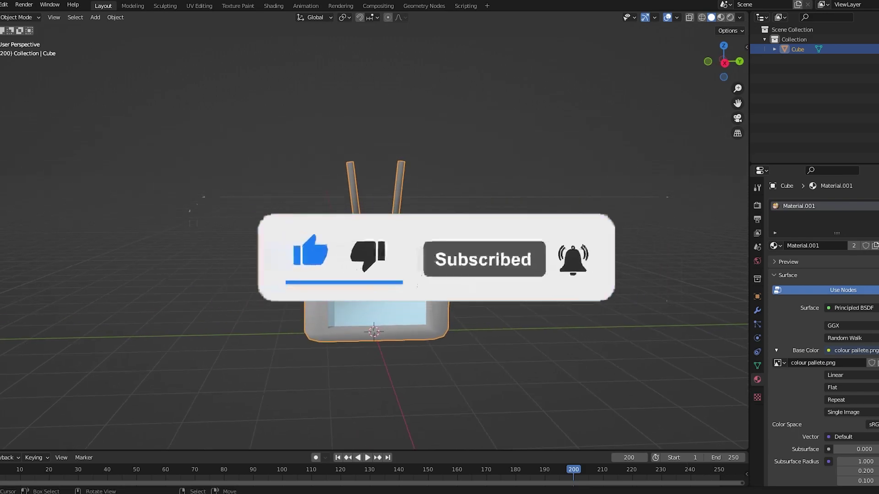
click(206, 7)
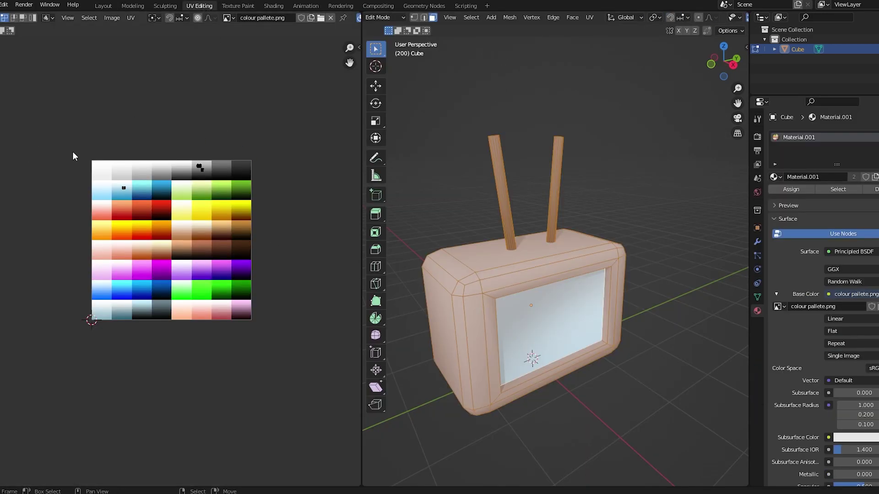
drag(75, 133, 309, 382)
Inspect the colour palette texture in the Texture Paint workspace and look over its image saving options
click(238, 6)
scroll(197, 215, up, 5)
scroll(192, 206, down, 2)
scroll(184, 196, up, 1)
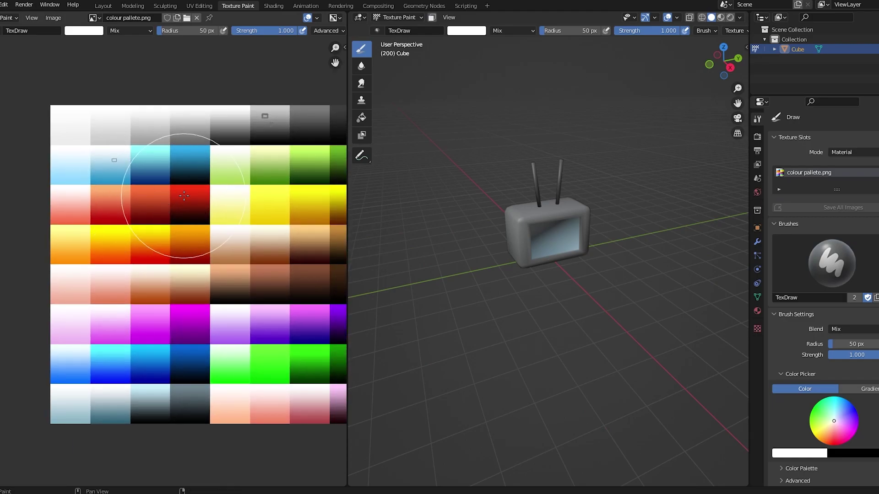
middle_drag(184, 196, 127, 192)
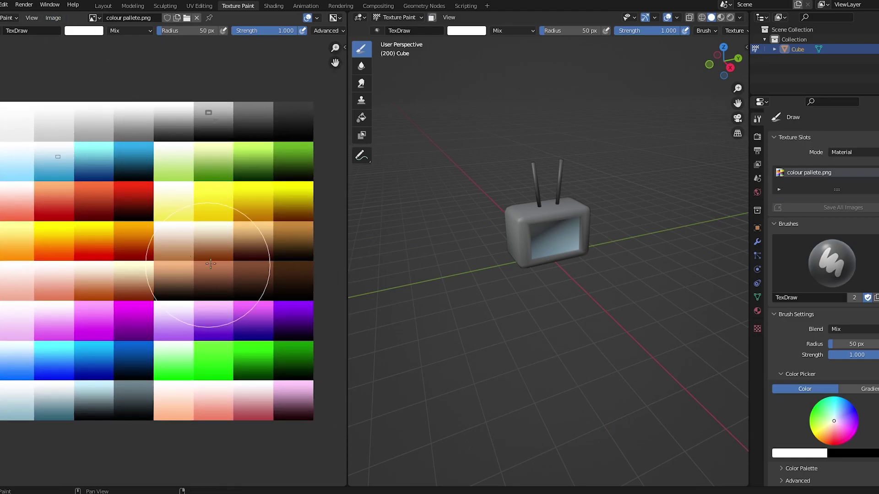
click(53, 17)
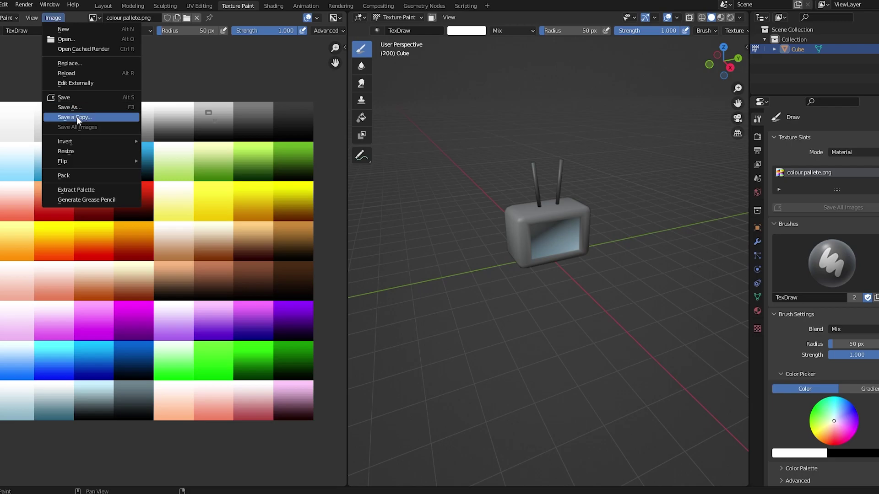
click(103, 6)
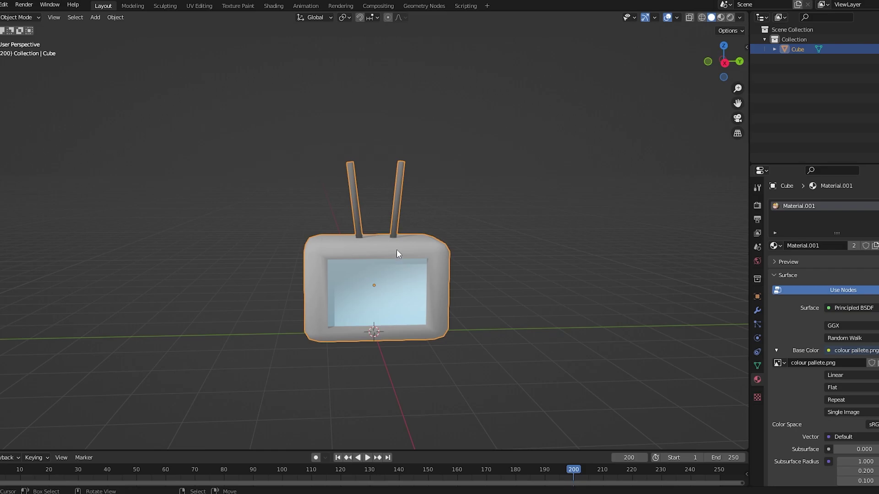
Load the Batch Export Python template into the text editor of the Scripting workspace
click(464, 6)
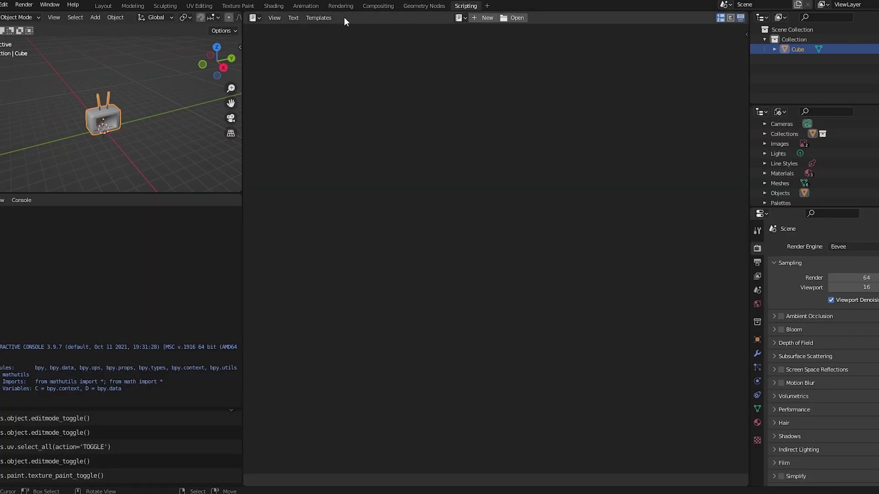
click(320, 18)
mouse_move(337, 28)
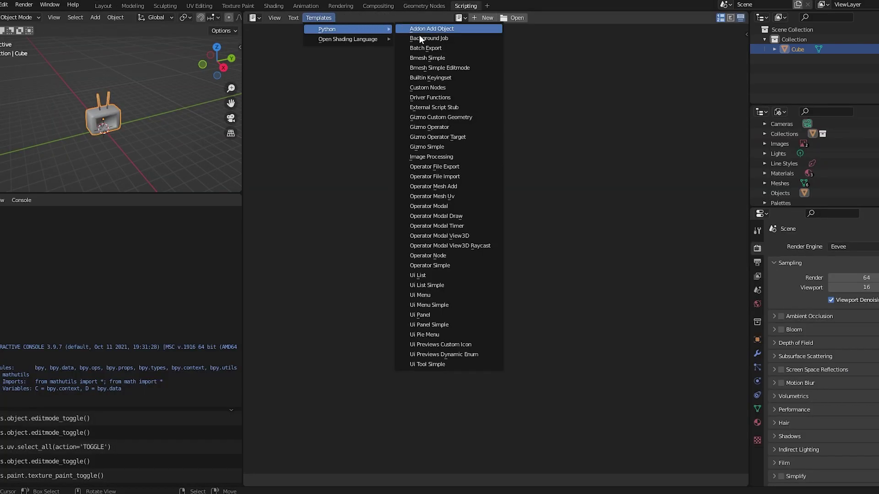
click(428, 48)
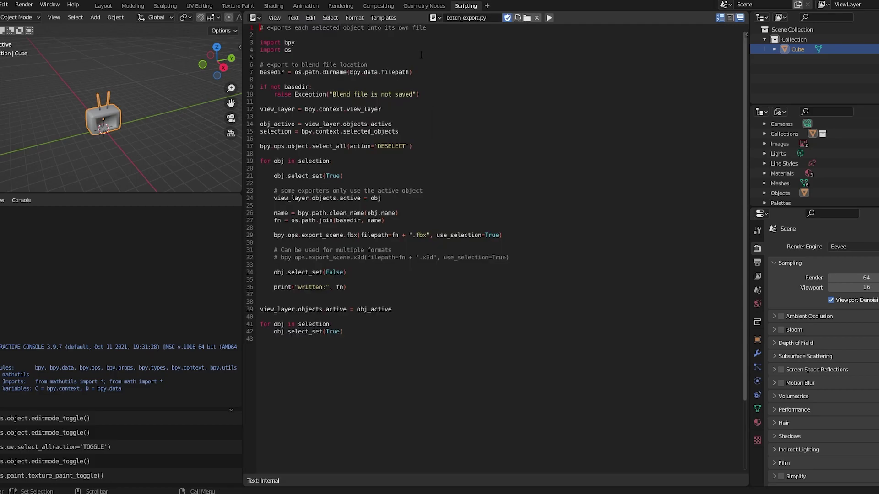
click(103, 5)
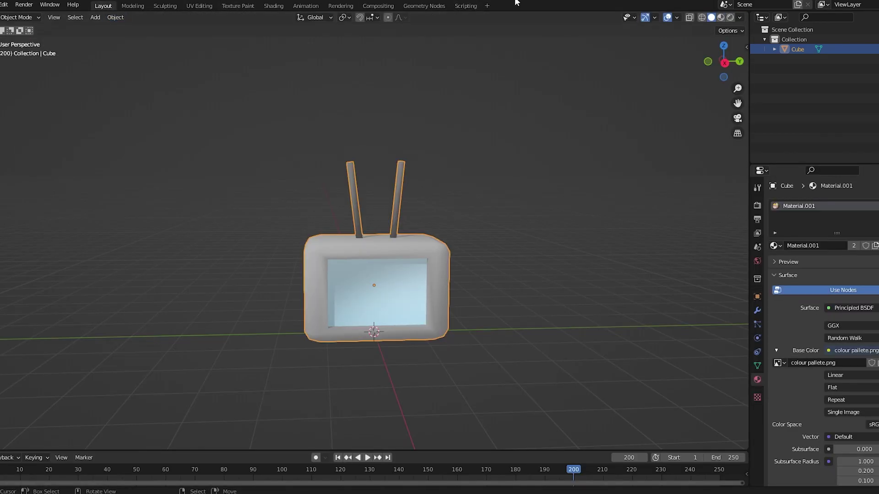
click(465, 6)
click(383, 17)
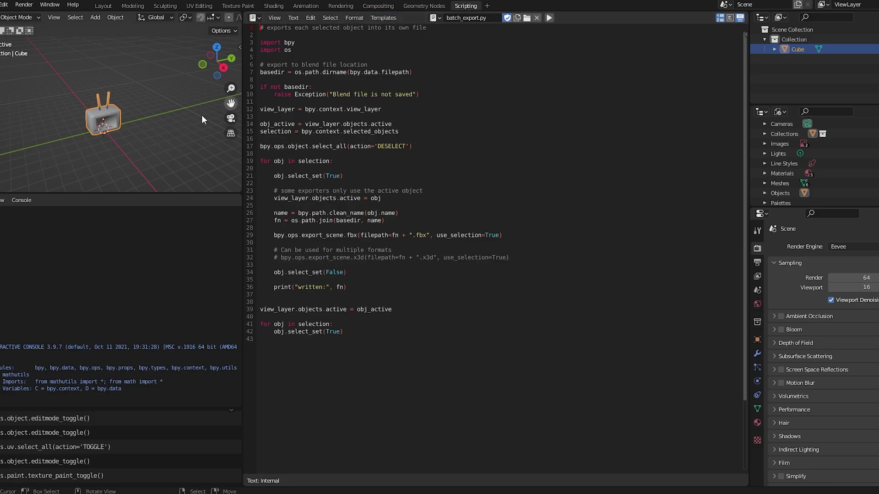
click(103, 6)
click(0, 5)
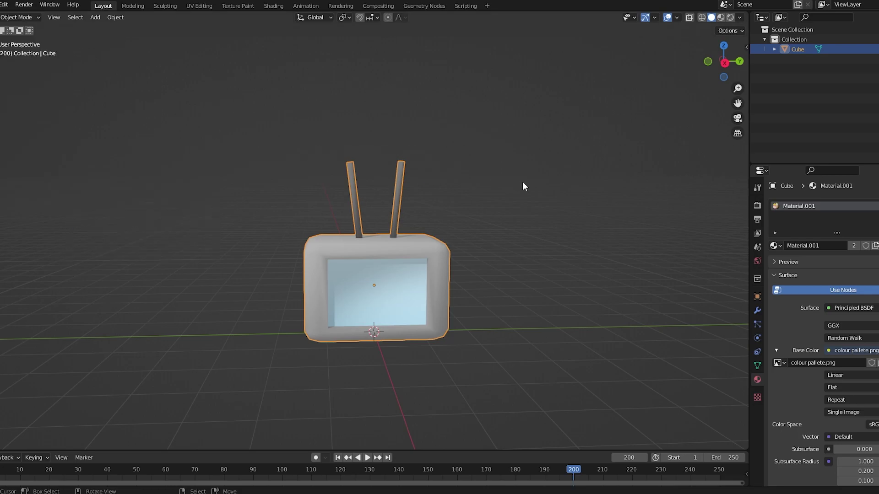
middle_drag(294, 184, 270, 189)
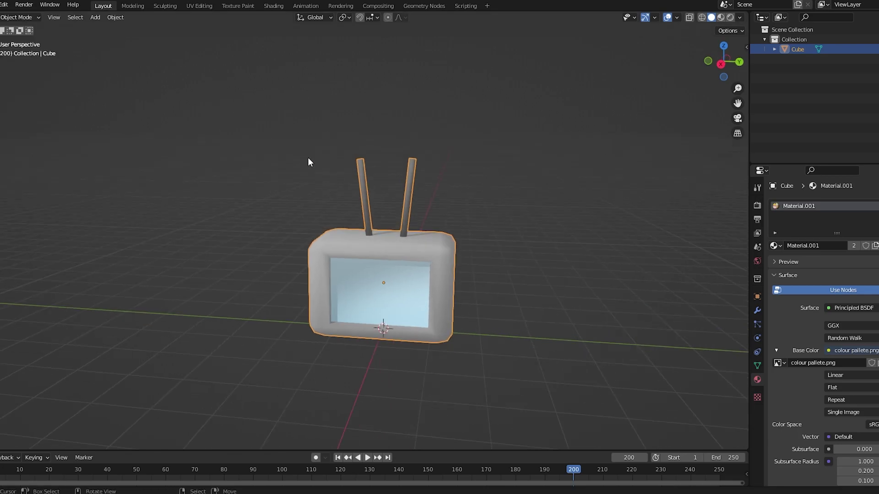
click(462, 6)
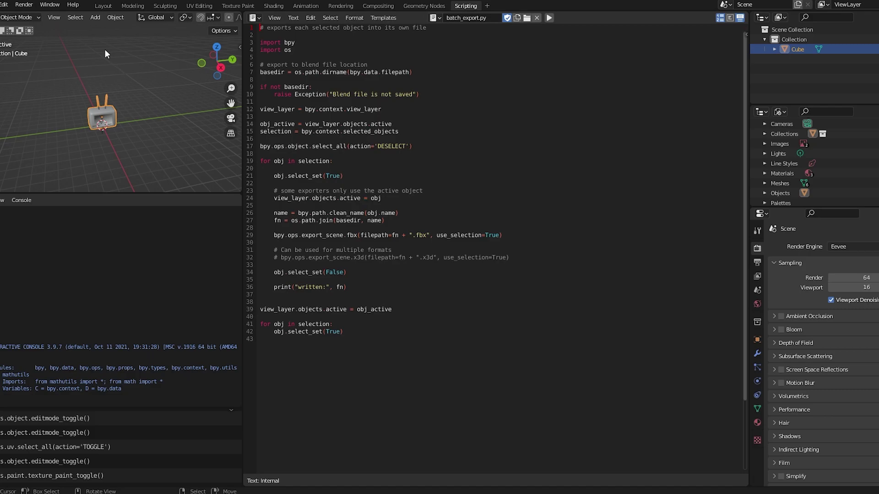
click(102, 6)
key(KP_3)
scroll(332, 235, down, 4)
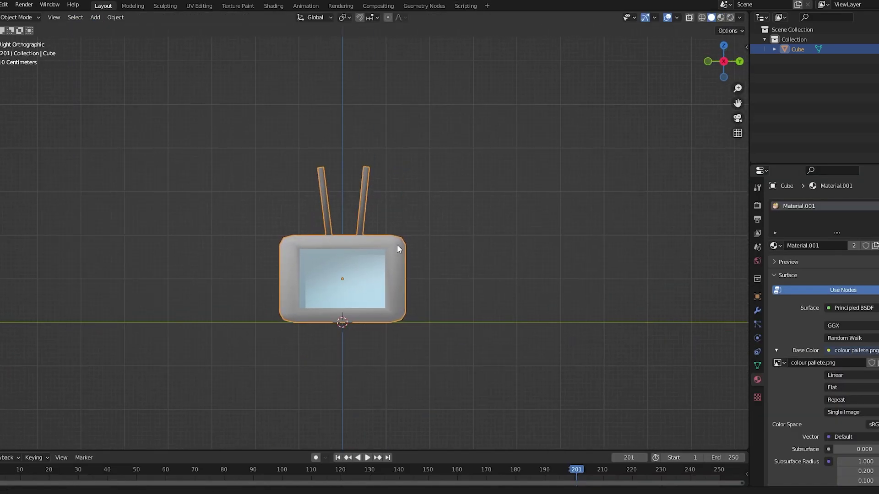
shift+middle_drag(330, 232, 314, 237)
key(shift+d)
key(x)
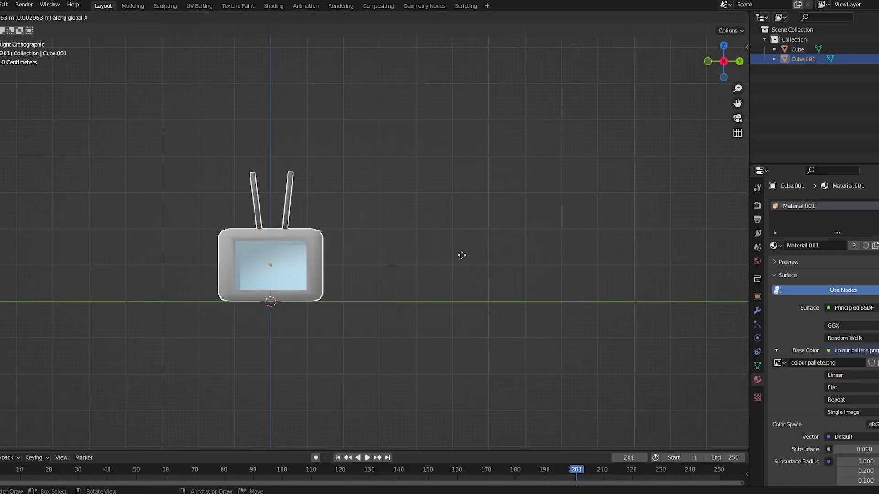
right_click(462, 254)
key(ctrl+z)
Add a cube beside the TV and scale it along Z to shape it into a table
key(shift+a)
mouse_move(391, 263)
click(454, 57)
key(s)
key(z)
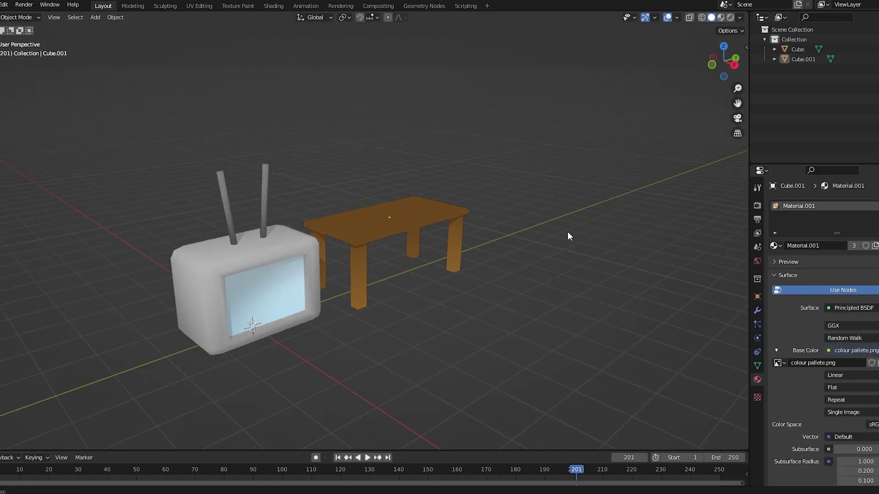
middle_drag(564, 210, 476, 201)
drag(182, 127, 594, 367)
key(alt+a)
middle_drag(496, 161, 548, 154)
scroll(609, 152, down, 1)
middle_drag(442, 185, 475, 221)
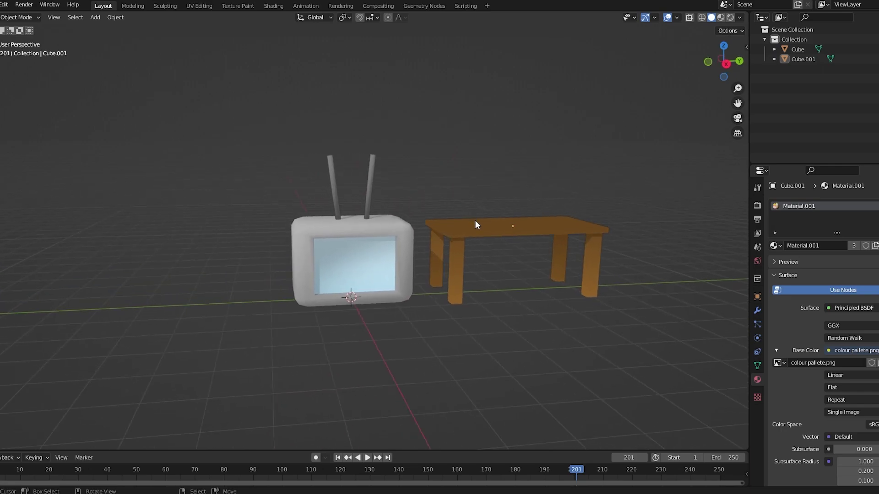
Delete the table and the TV one at a time, undoing each deletion
click(492, 231)
key(Delete)
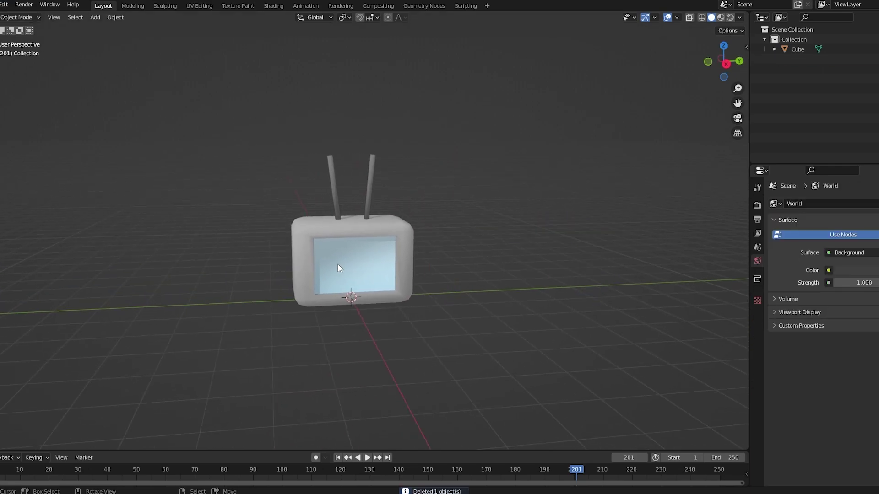
key(ctrl+z)
click(386, 232)
key(Delete)
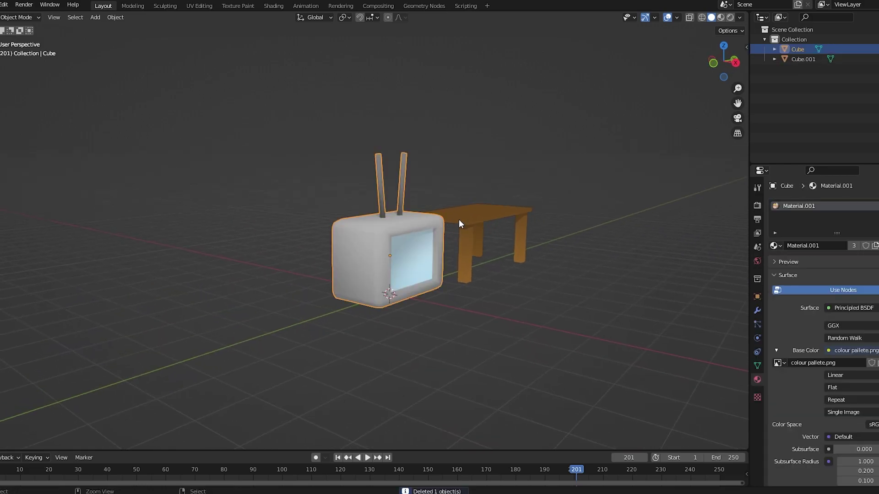
key(ctrl+z)
Select both the TV and the table and go to the "Blend file is not saved" check in batch_export.py
middle_drag(459, 218, 284, 172)
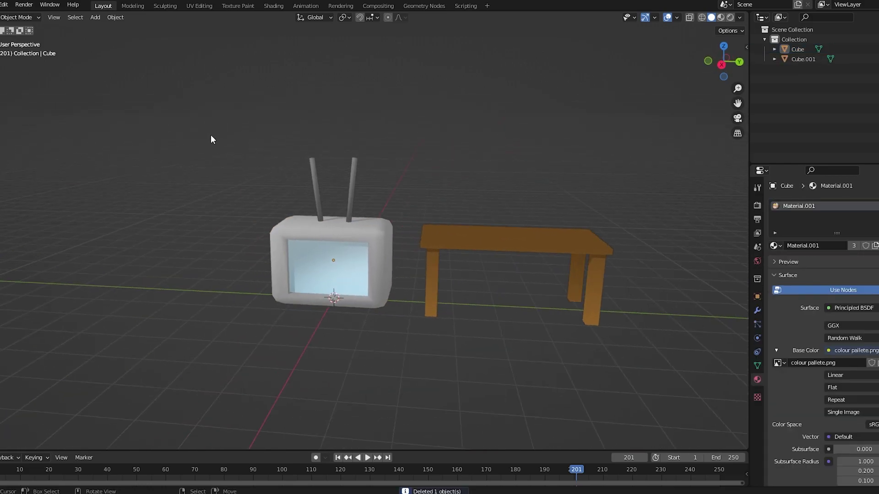
drag(194, 109, 648, 388)
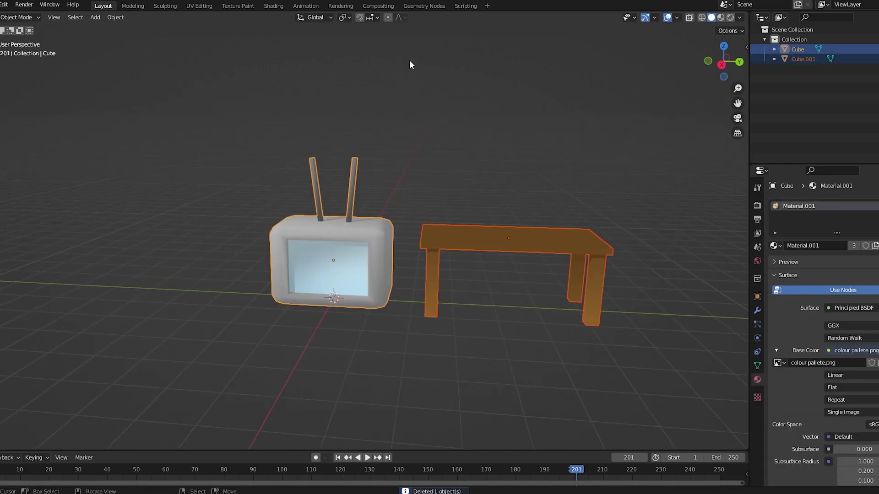
click(465, 6)
click(383, 18)
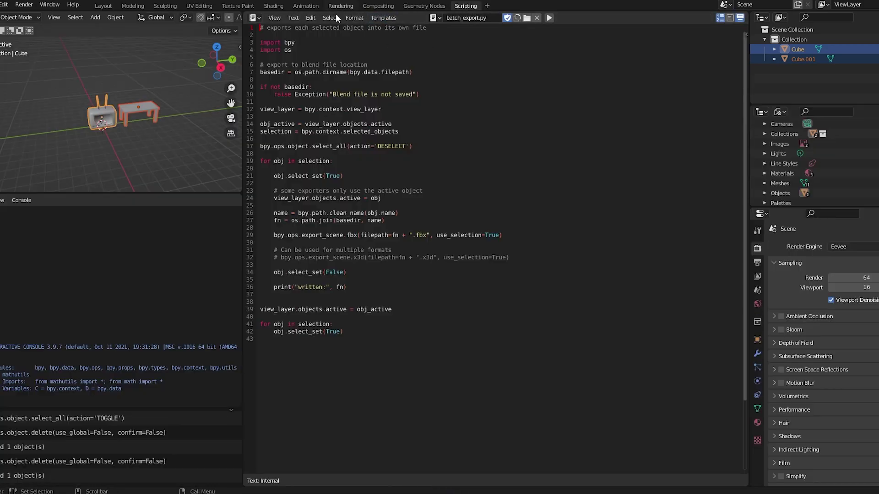
key(ctrl+a)
click(403, 93)
click(550, 18)
Save the project as Assets.blend in C:\Modelling\Tutorials
key(ctrl+s)
click(103, 5)
middle_drag(490, 227, 462, 171)
Check the C:\Modelling\Tutorials folder for Assets.blend in the file browser without saving a copy
key(ctrl+alt+s)
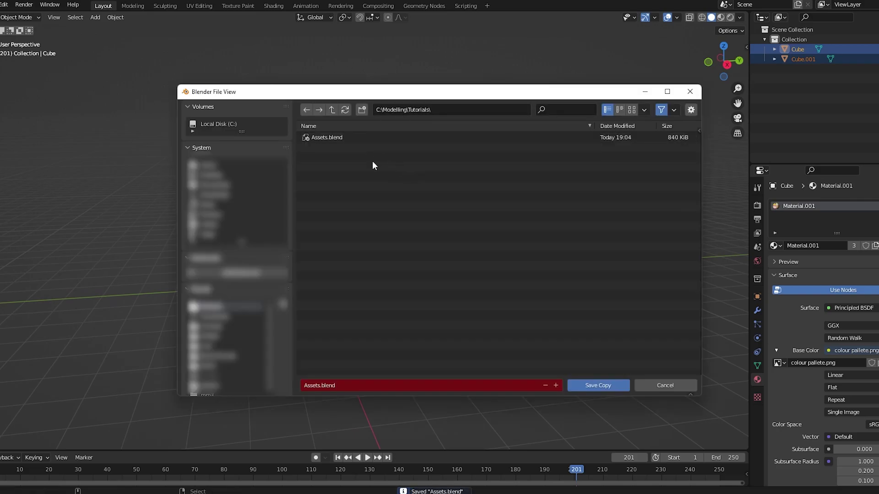
click(326, 138)
drag(295, 92, 253, 85)
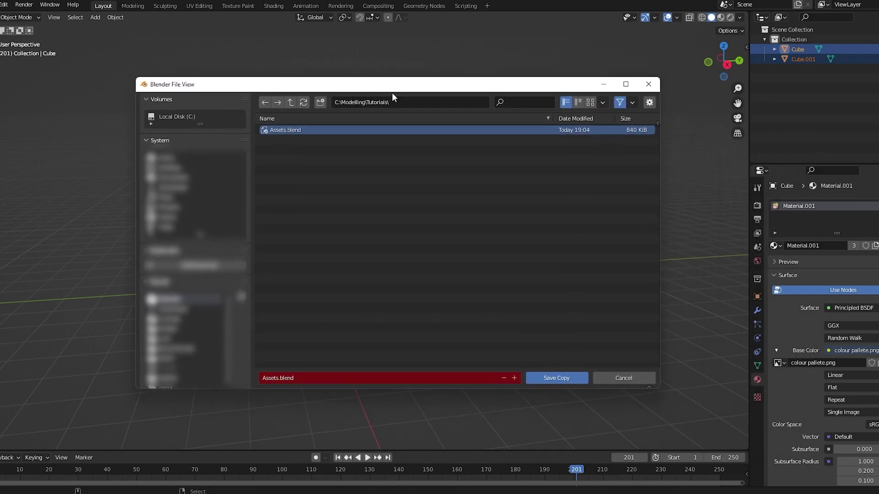
click(648, 84)
Reselect the TV and the table together in the Layout workspace's scene
middle_drag(418, 134, 407, 131)
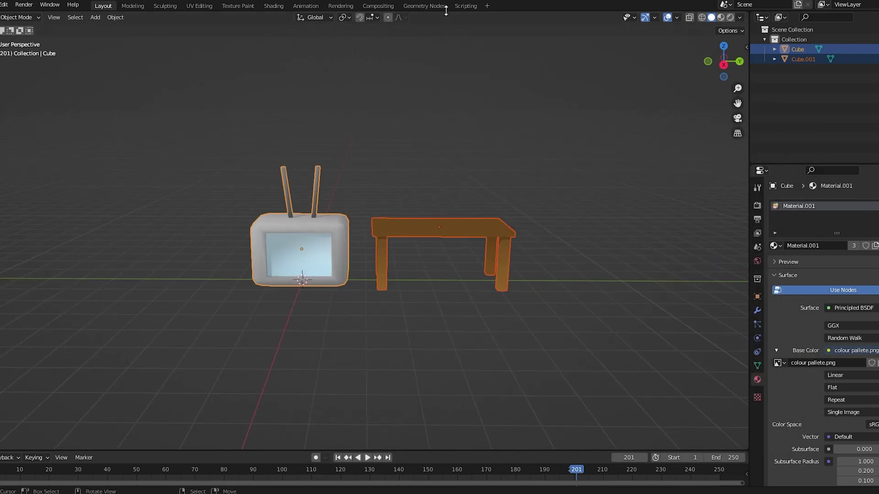
click(457, 8)
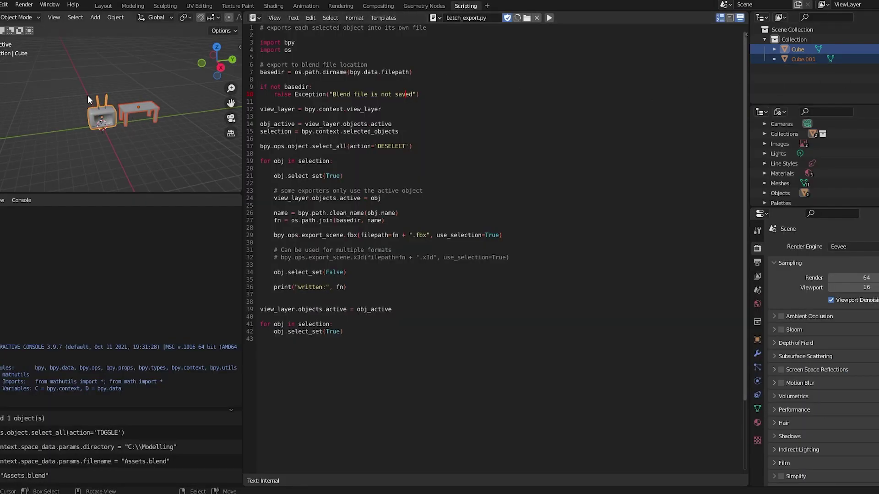
click(102, 6)
click(342, 250)
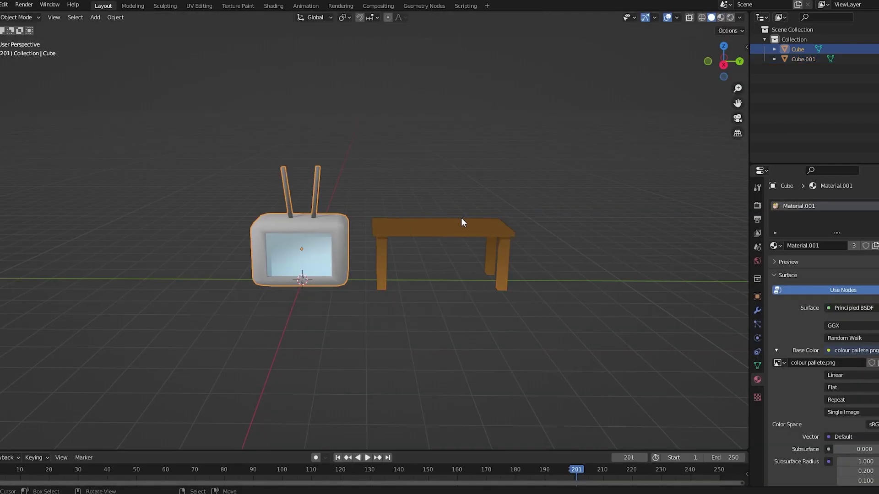
click(436, 239)
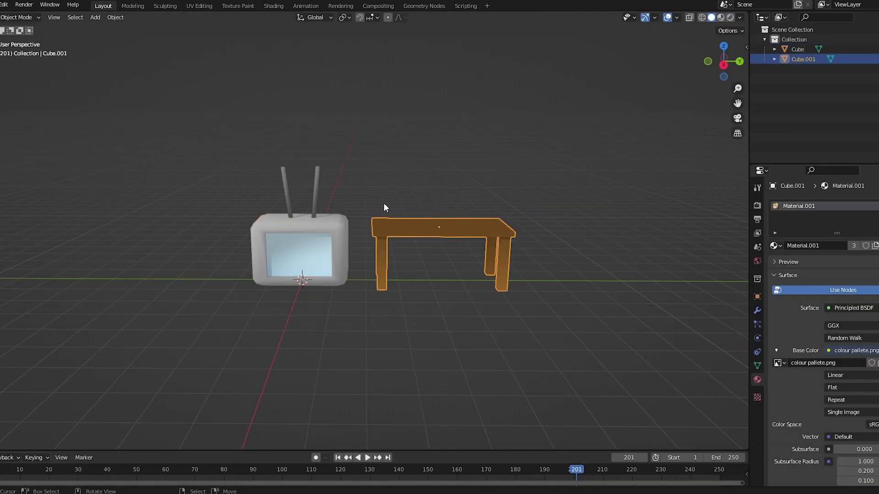
mouse_move(384, 203)
middle_down()
mouse_move(375, 209)
mouse_move(387, 208)
middle_up()
drag(173, 105, 589, 317)
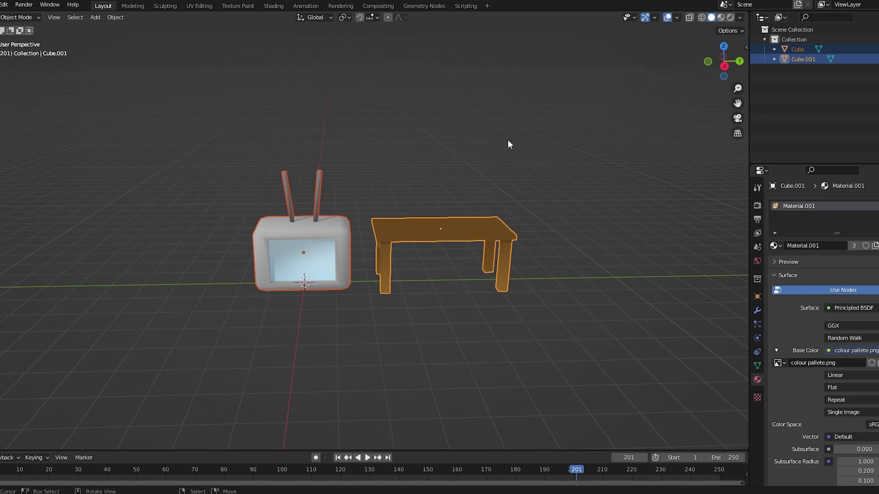
Run batch_export.py on the selected TV and table and check the Tutorials folder for Cube.fbx and Cube_001.fbx
click(464, 5)
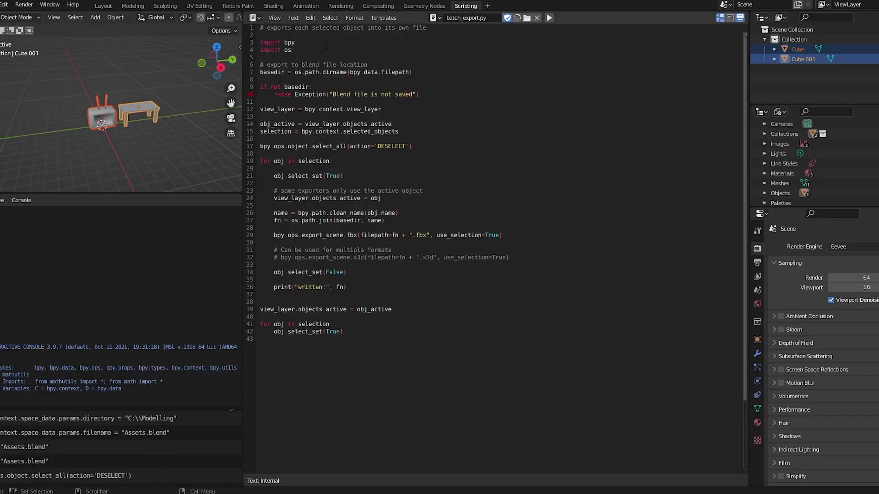
click(244, 165)
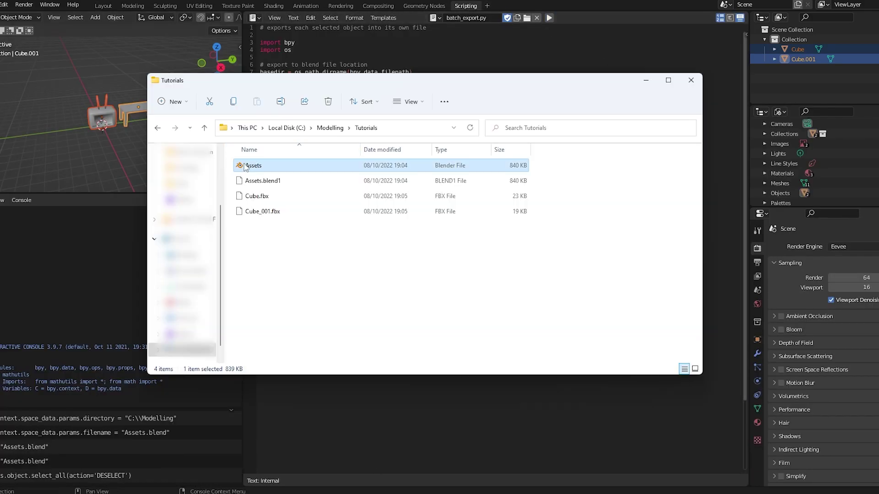
drag(257, 238, 272, 192)
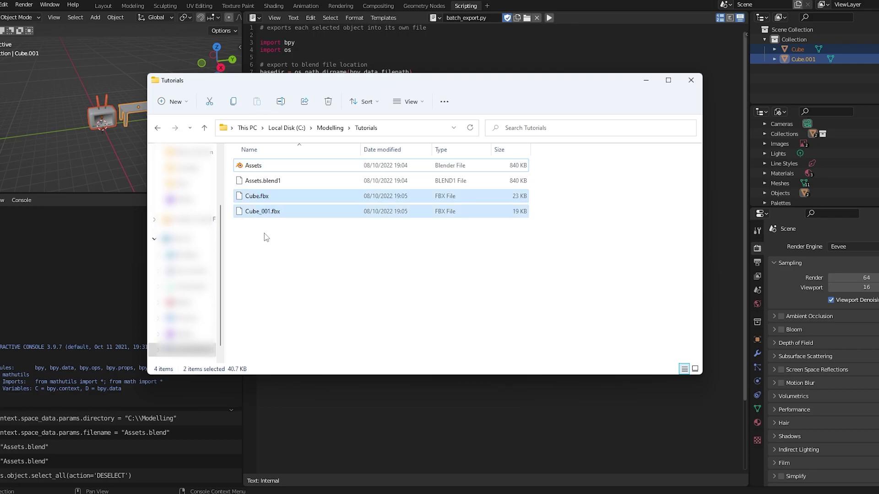
click(265, 232)
drag(256, 227, 275, 201)
click(318, 261)
drag(244, 253, 281, 192)
click(283, 248)
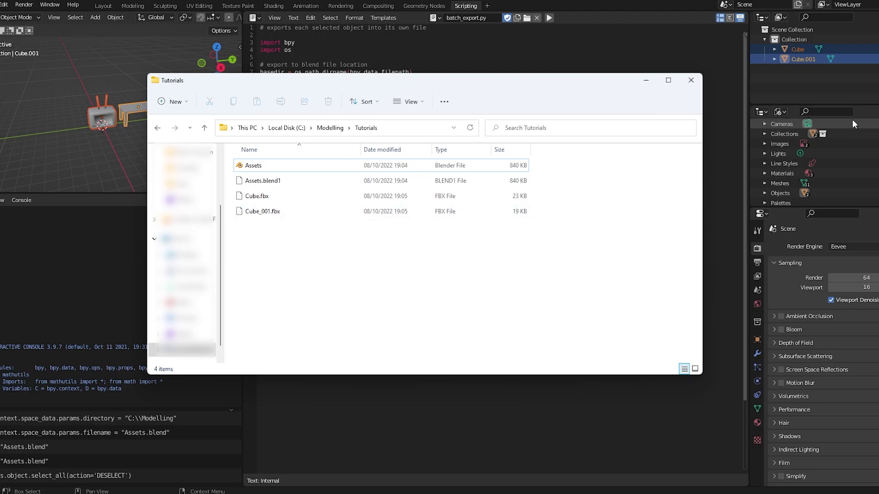
Rename the Cube object to TV and the Cube.001 object to Table in the outliner
drag(749, 102, 748, 102)
drag(809, 78, 808, 59)
double_click(797, 51)
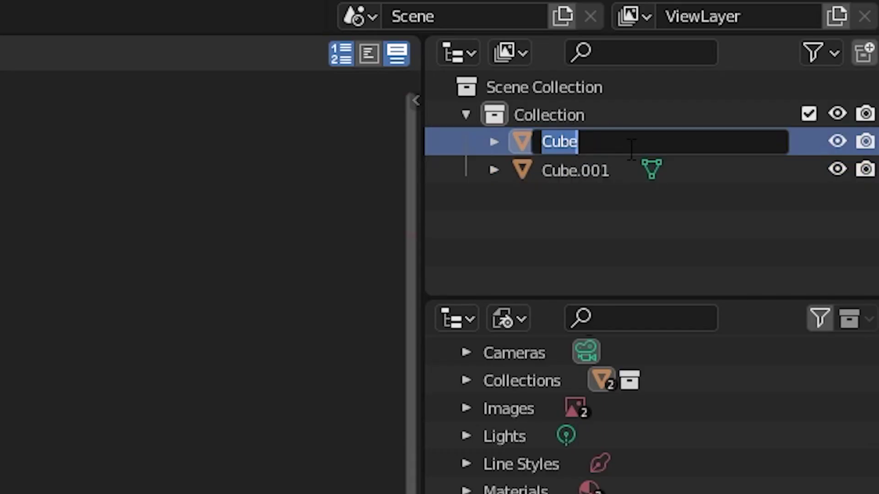
text(TV)
key(Return)
double_click(567, 144)
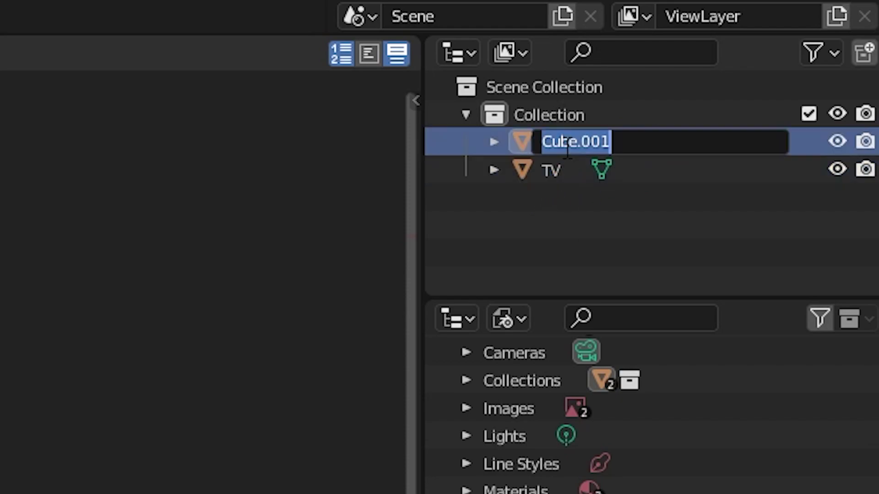
text(Table)
key(Return)
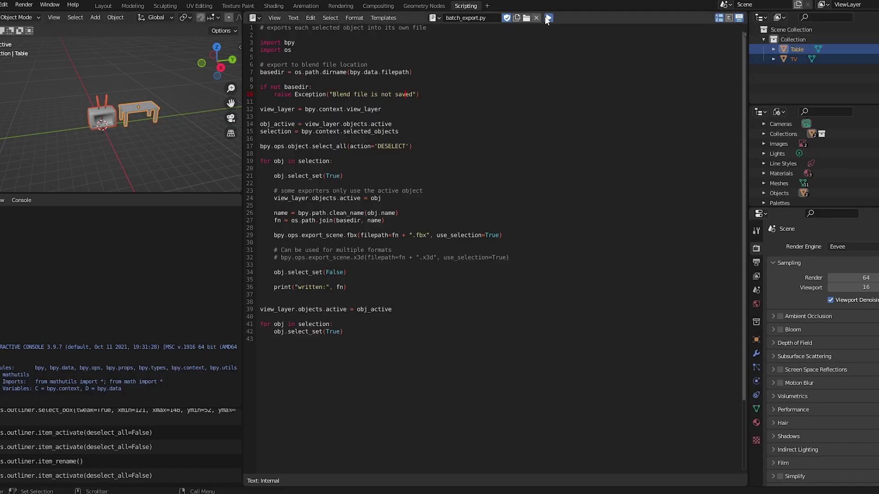
Rerun batch_export.py with the renamed objects and check the Tutorials folder for Table.fbx and TV.fbx
click(548, 18)
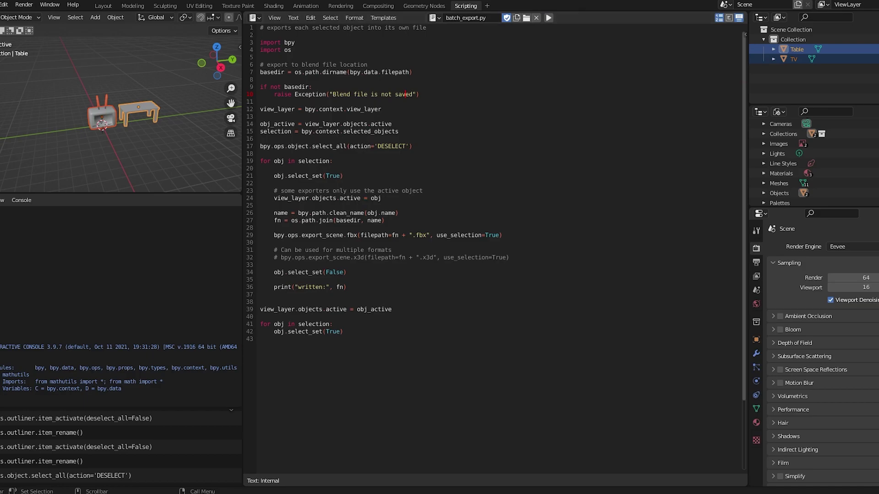
key(alt+Tab)
drag(266, 263, 291, 285)
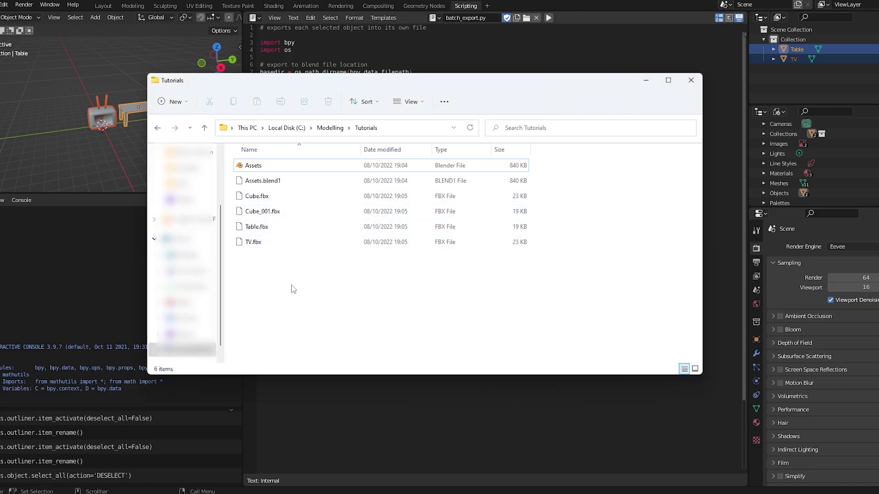
key(alt+Tab)
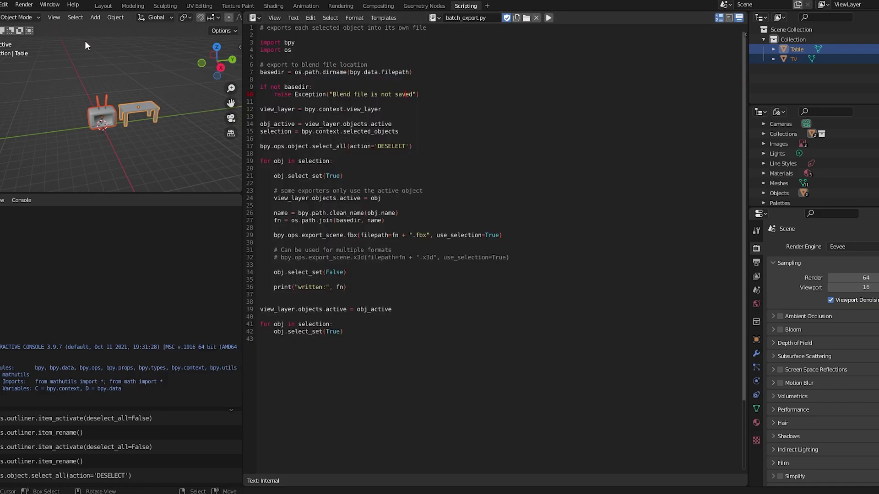
Return to the Layout workspace and deselect both the TV and the table
click(102, 6)
click(413, 186)
mouse_move(412, 185)
middle_down()
mouse_move(482, 183)
mouse_move(370, 192)
mouse_move(430, 144)
mouse_move(482, 148)
mouse_move(463, 164)
mouse_move(404, 163)
mouse_move(408, 171)
middle_up()
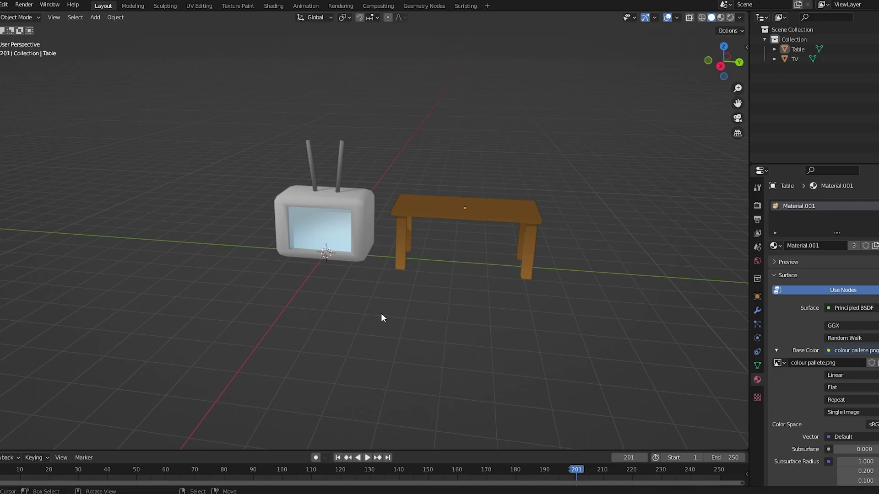
Switch to Roblox Studio and delete the spawn location from the baseplate
key(super)
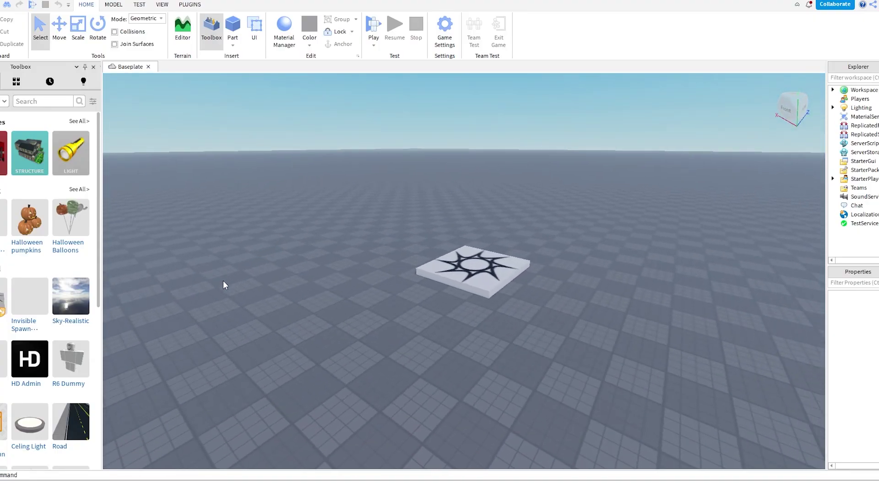
scroll(379, 270, up, 2)
key(d)
click(449, 282)
key(Delete)
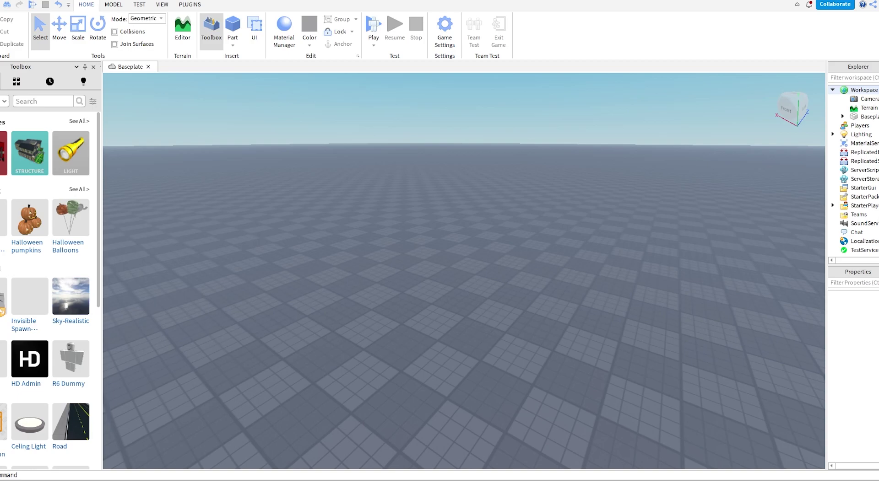
Insert a MeshPart into Workspace, duplicate it, and place the two parts apart on the baseplate
click(869, 89)
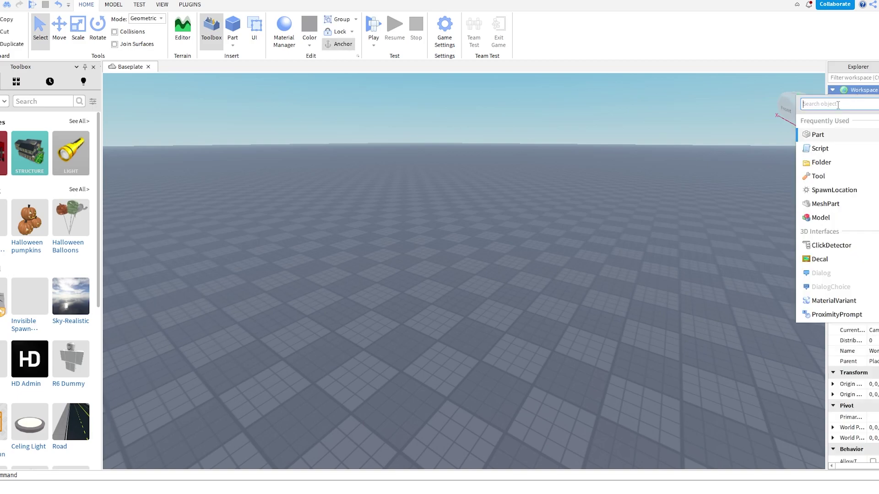
text(mesh)
click(826, 123)
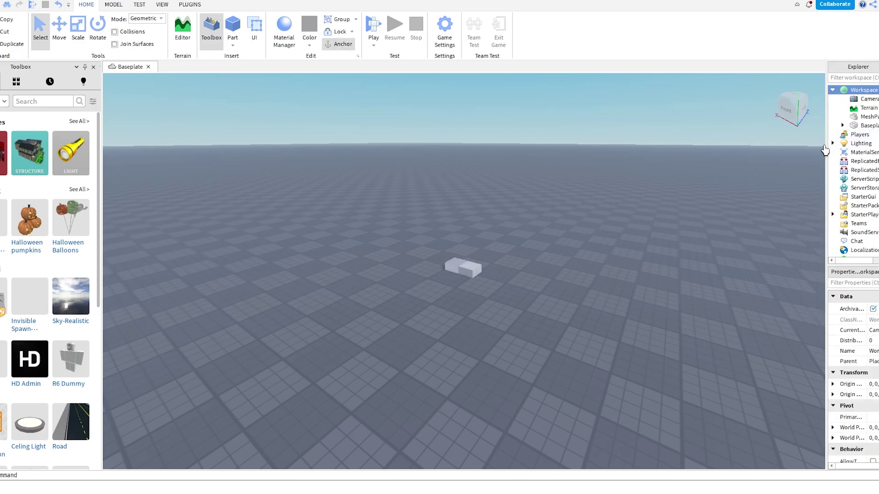
right_drag(521, 186, 506, 230)
drag(461, 291, 525, 239)
key(ctrl+d)
click(420, 310)
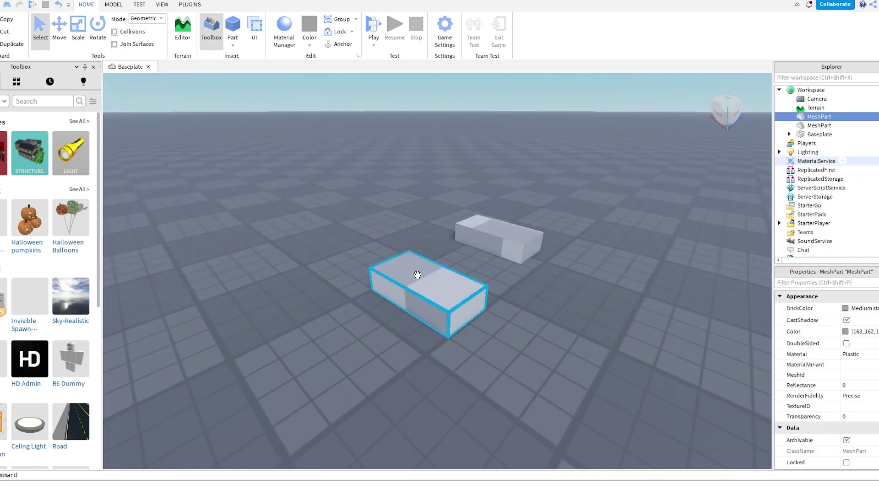
Load TV.fbx from C:\Modelling\Tutorials as the MeshId of the front MeshPart and accept the import prompts
click(819, 376)
click(874, 375)
click(152, 26)
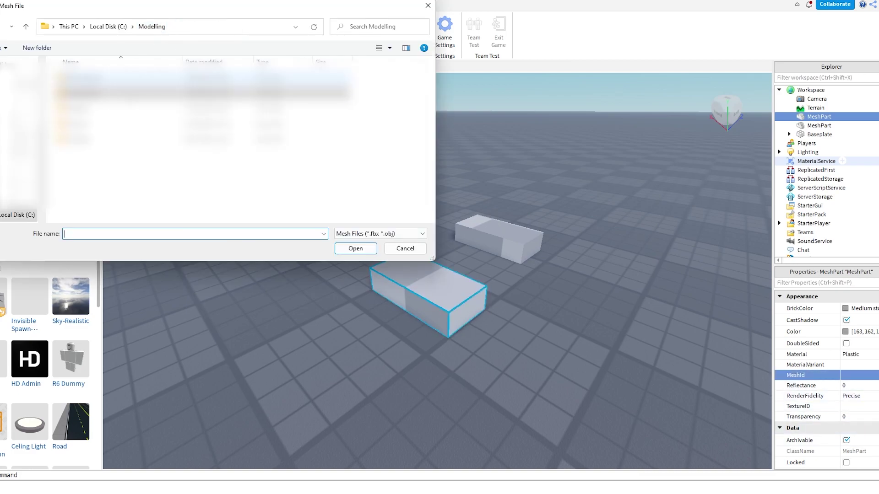
double_click(82, 141)
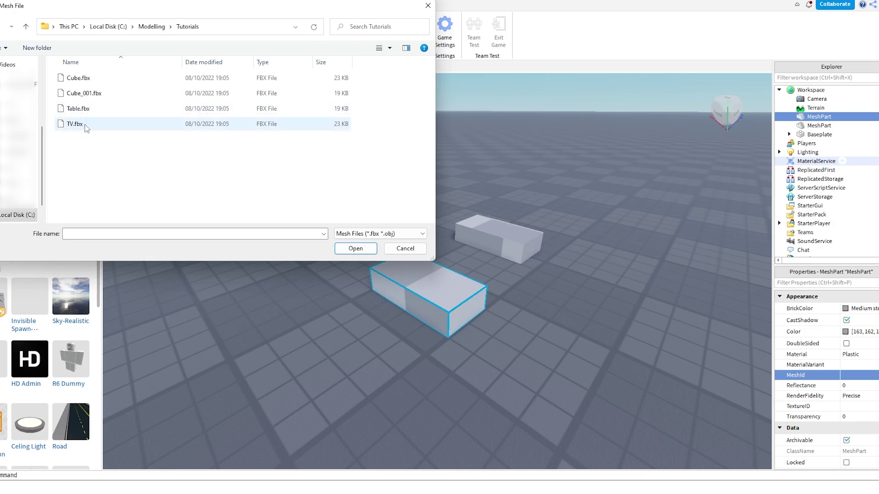
double_click(85, 124)
click(420, 252)
click(443, 252)
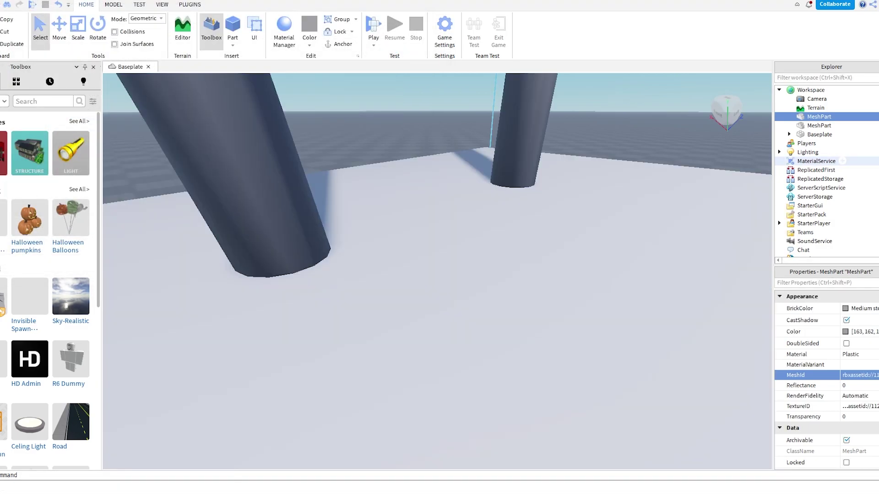
Scale the TV mesh down proportionally and position the blank MeshPart beside it
right_drag(470, 270, 340, 213)
scroll(423, 334, down, 5)
key(ctrl+3)
drag(334, 165, 334, 214)
key(ctrl+z)
shift+drag(333, 166, 349, 435)
key(f)
right_drag(355, 431, 412, 439)
scroll(412, 439, down, 3)
drag(487, 321, 508, 361)
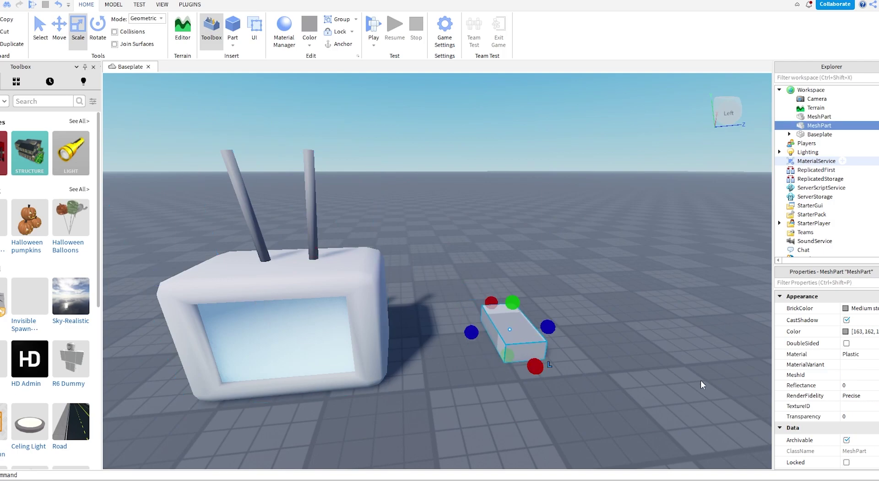
scroll(448, 345, down, 2)
right_drag(446, 346, 448, 344)
scroll(448, 343, down, 2)
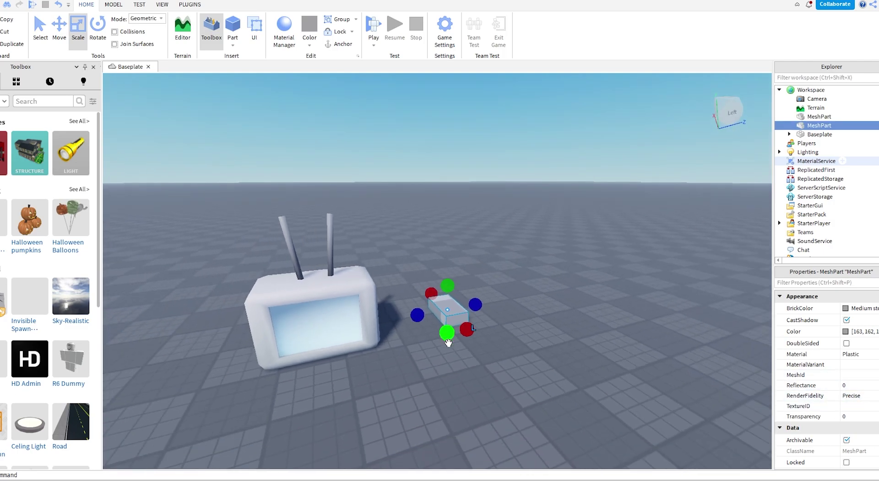
Clear the selection in the scene and show the Asset Manager
right_click(525, 295)
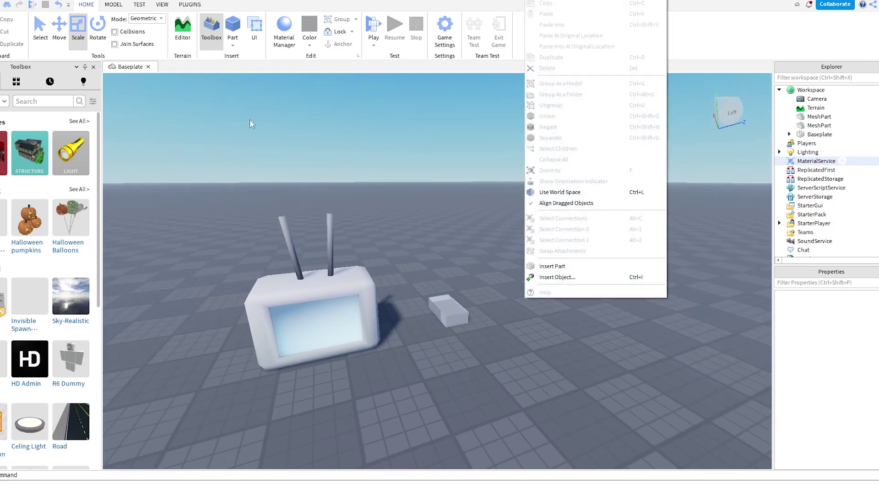
right_drag(253, 126, 229, 133)
click(162, 4)
click(55, 19)
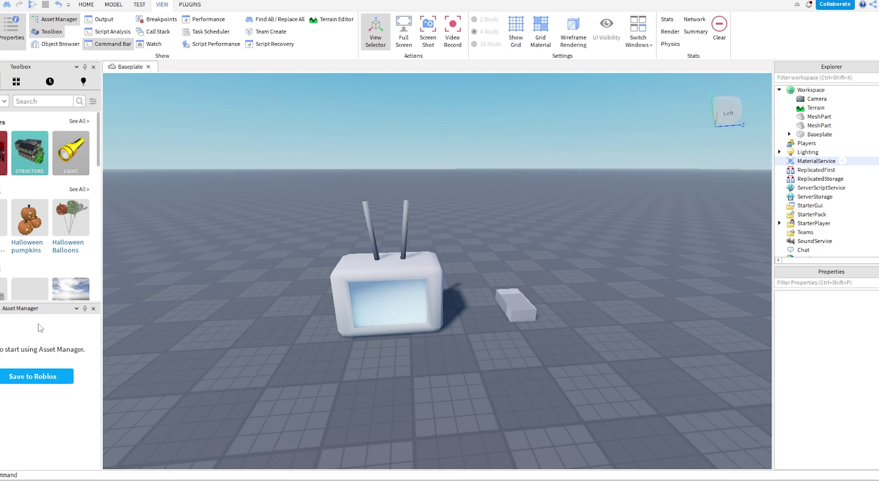
Save the place to Roblox from the Asset Manager under the name "assets"
click(52, 380)
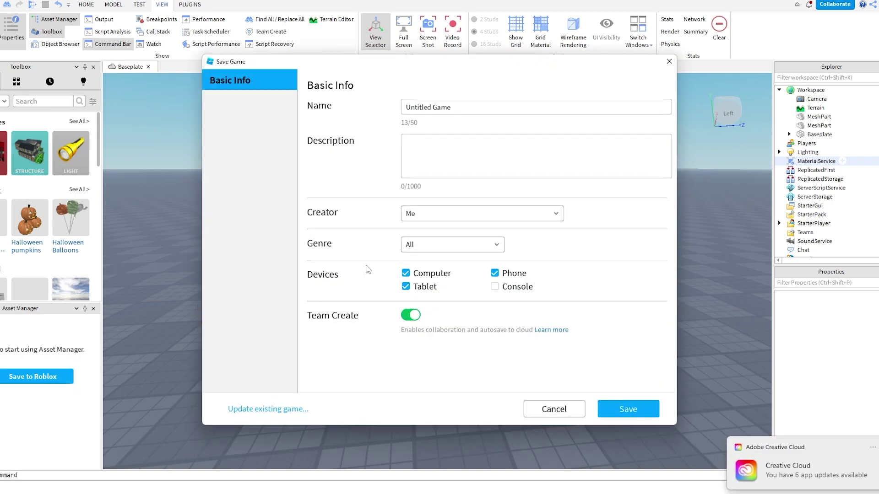
click(461, 108)
key(ctrl+a)
text(assets)
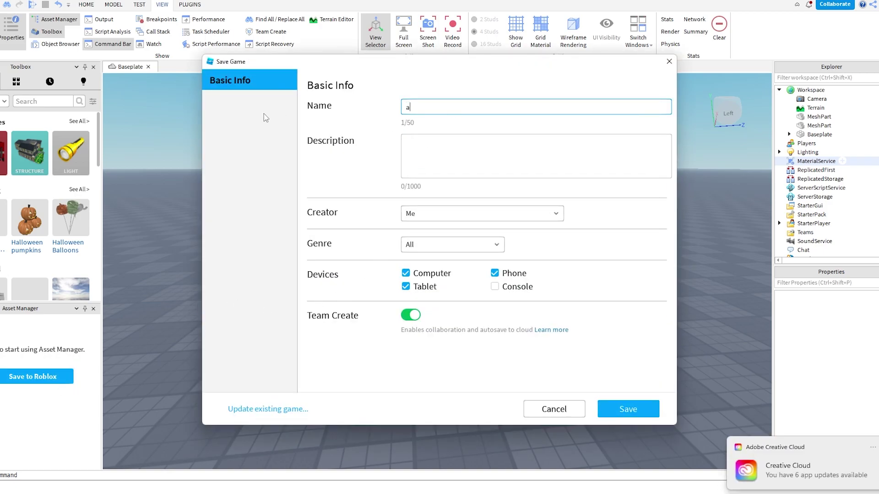
click(628, 408)
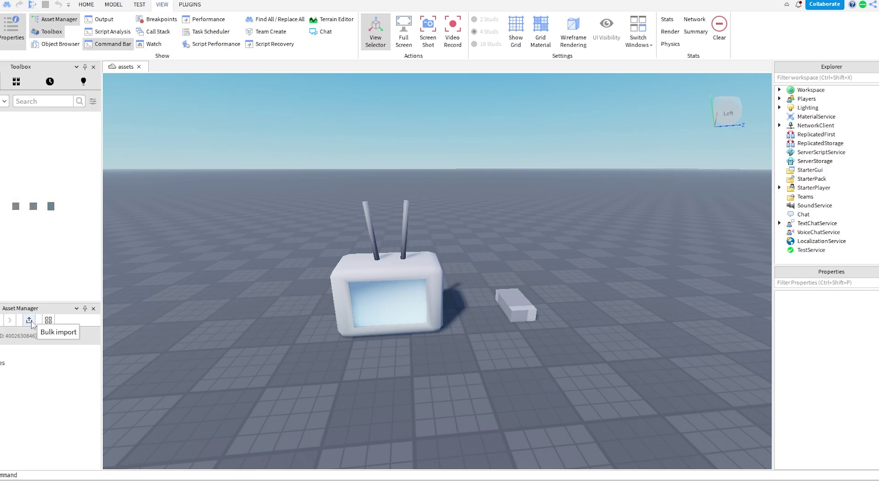
Bulk import Cube.fbx, Cube_001.fbx, Table.fbx and TV.fbx, applying the default mesh import options to all files
click(30, 322)
drag(81, 139, 111, 81)
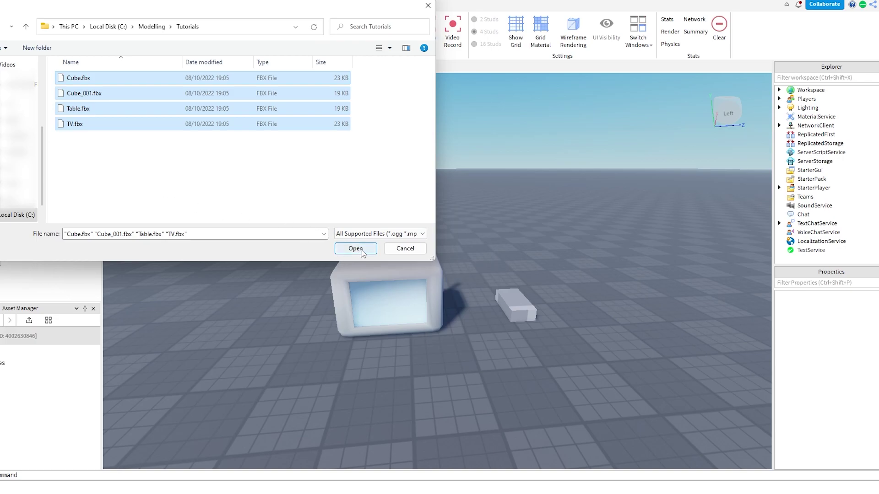
click(355, 249)
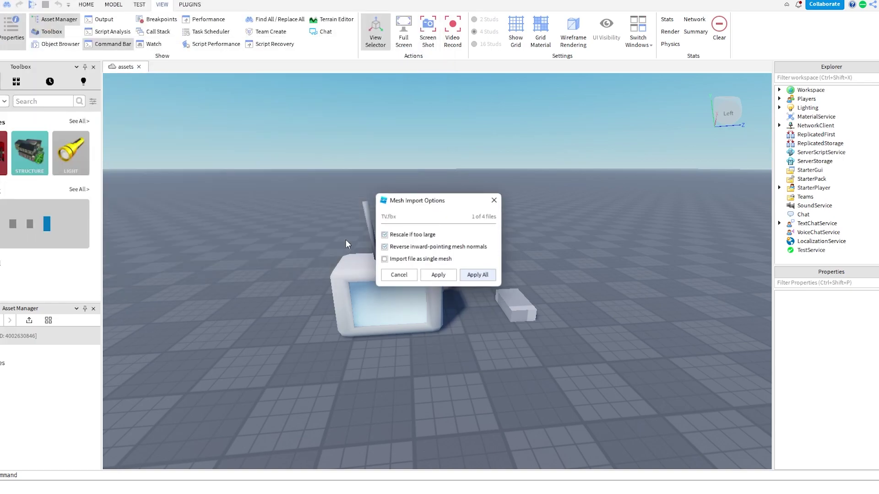
click(478, 276)
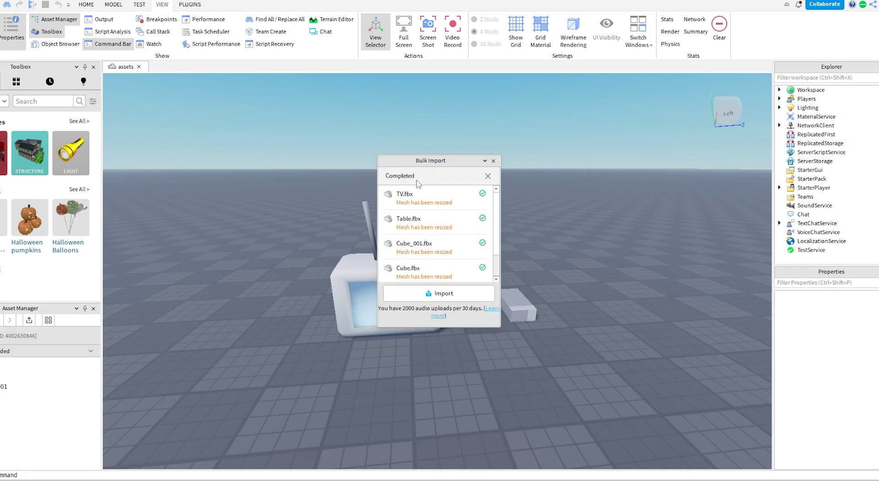
click(487, 176)
Insert the recently added TV, Table, Cube_001 and Cube meshes into the workspace together
click(22, 396)
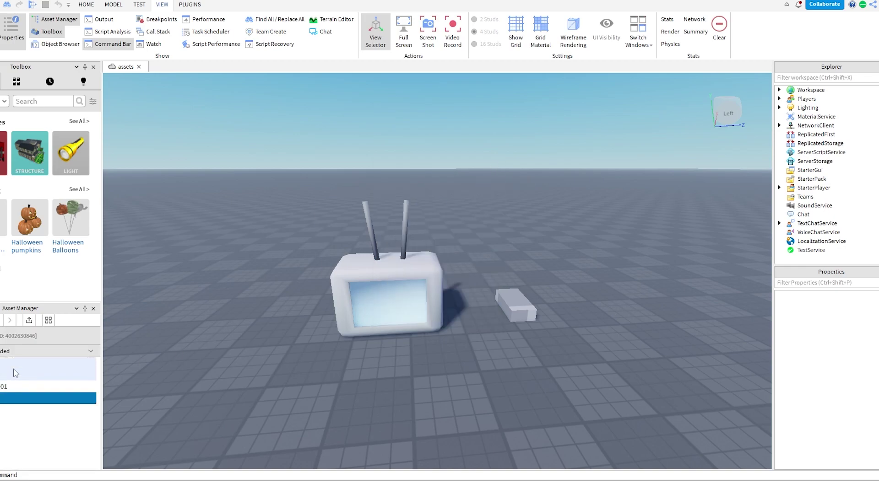
shift+click(15, 366)
right_click(18, 365)
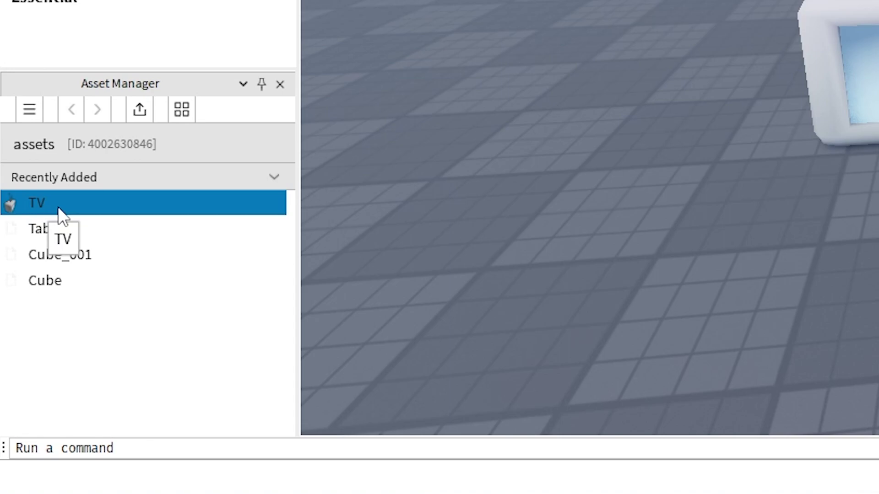
shift+click(65, 280)
drag(117, 275, 183, 215)
right_click(229, 210)
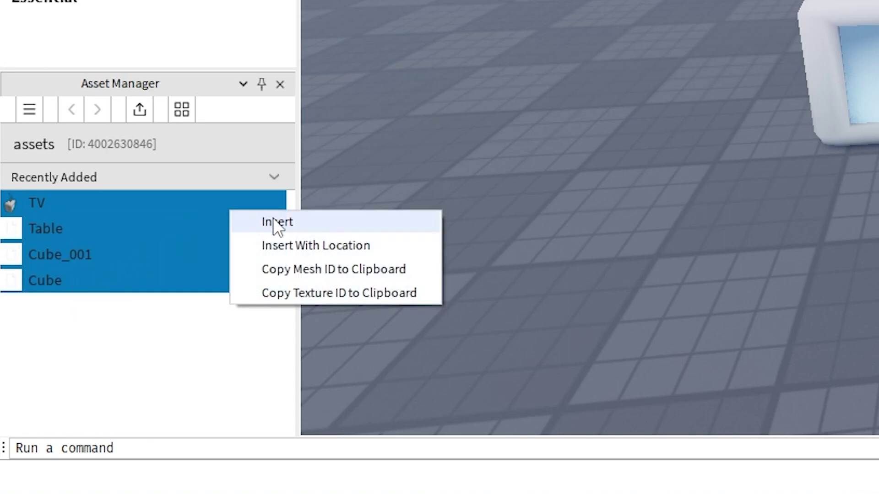
click(273, 217)
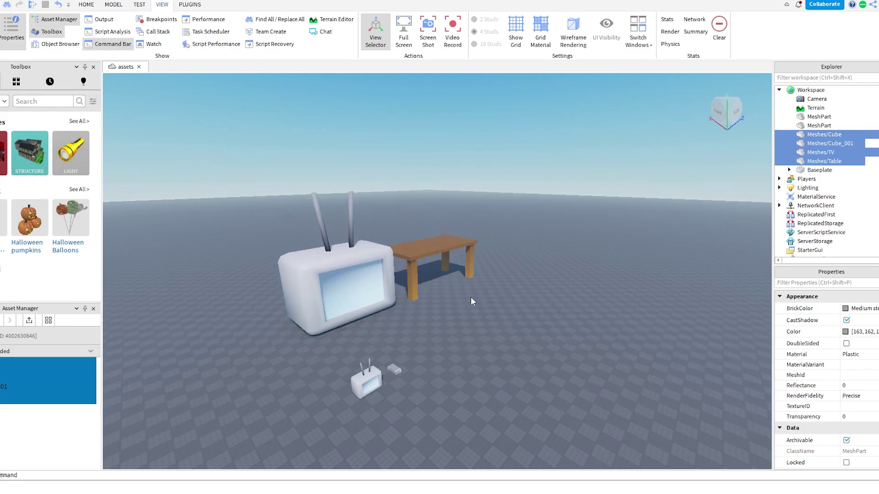
Clear the selection and examine the inserted TV and table meshes from the front
drag(218, 317, 210, 323)
right_drag(499, 296, 404, 268)
click(499, 295)
scroll(469, 317, down, 3)
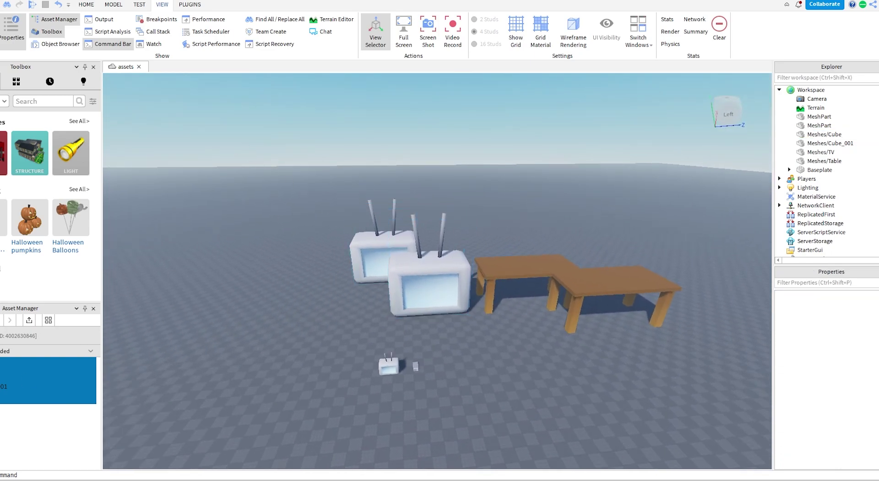
scroll(432, 293, up, 3)
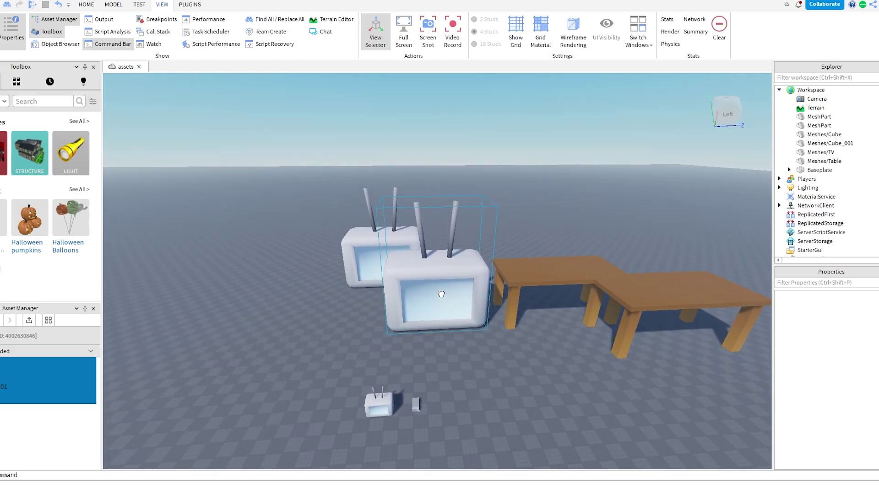
Remove the texture from the large front TV mesh by clearing its TextureID, and deselect the mesh
click(435, 310)
click(856, 407)
key(BackSpace)
key(Return)
click(723, 406)
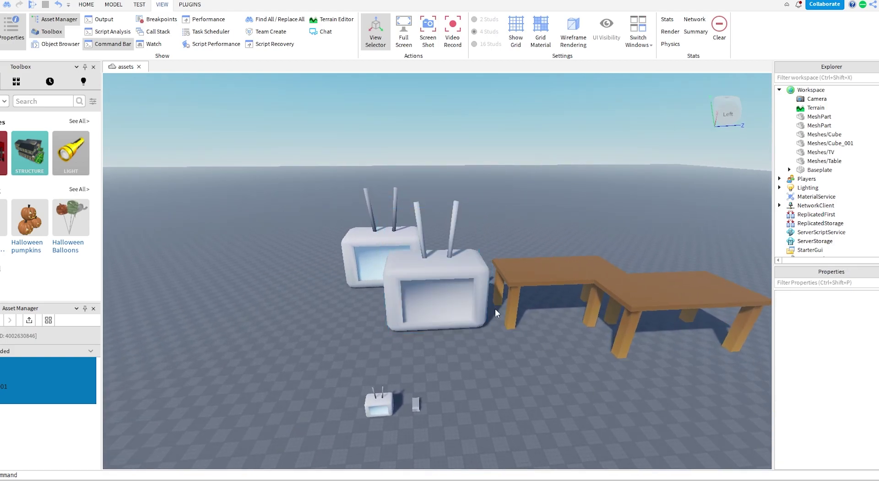
Select the untextured TV mesh, widen the property display to fit its full values, and compare it with the textured TV behind it
scroll(468, 299, up, 2)
scroll(440, 290, up, 4)
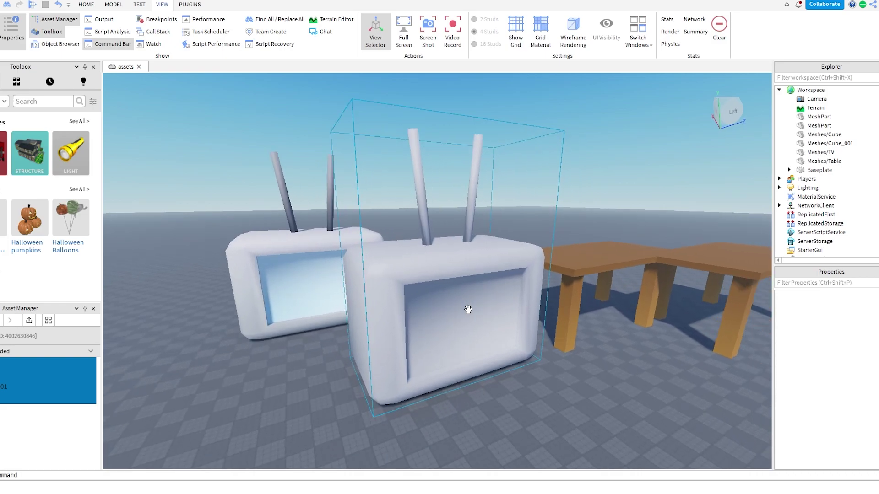
click(468, 310)
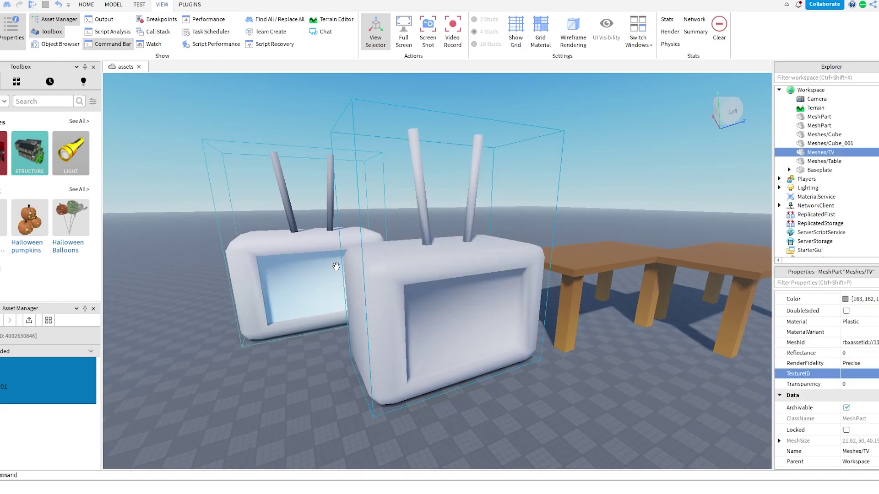
scroll(820, 353, down, 1)
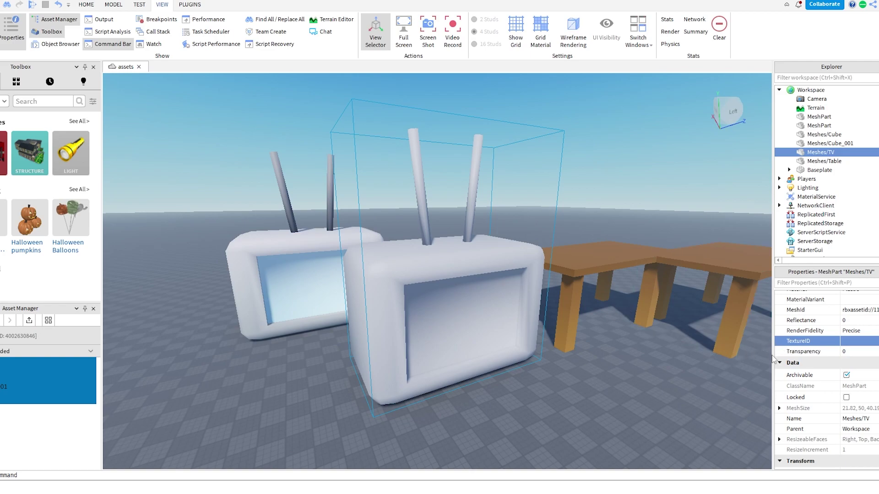
drag(773, 356, 708, 355)
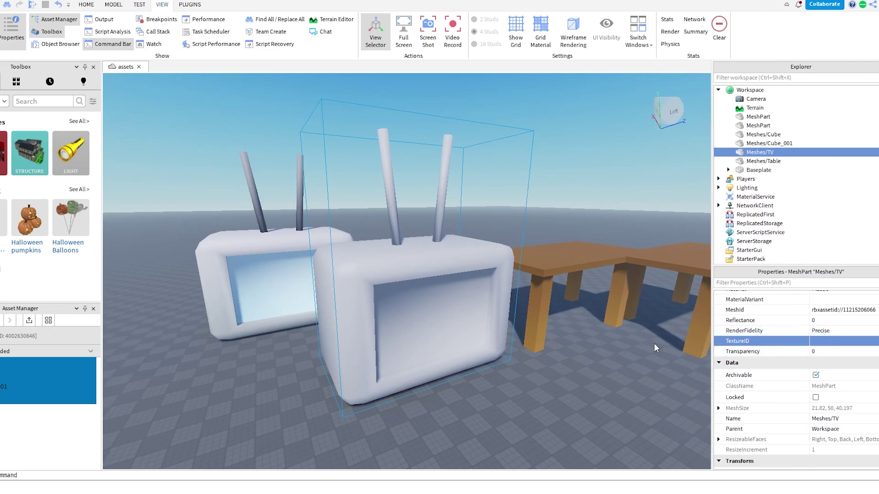
click(261, 291)
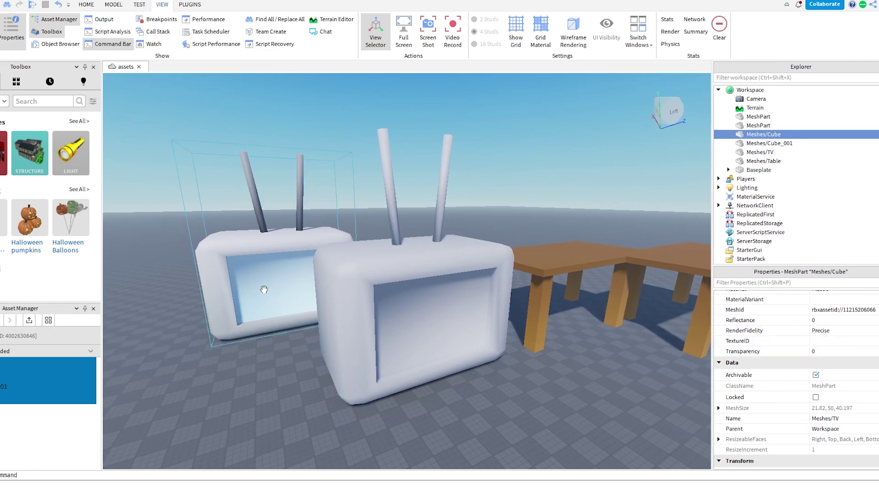
click(476, 311)
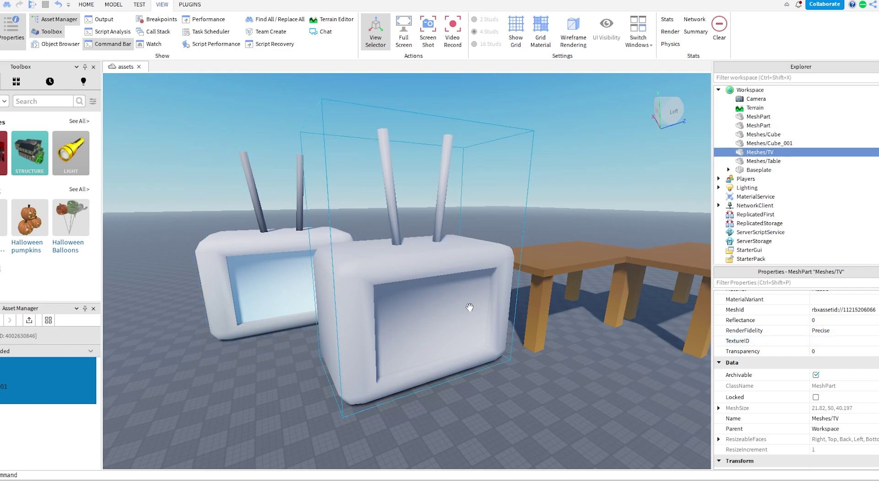
Add a new image as the TV mesh's TextureID, uploading colour pallete.png from Downloads under the name "colour pallete"
click(836, 341)
click(751, 482)
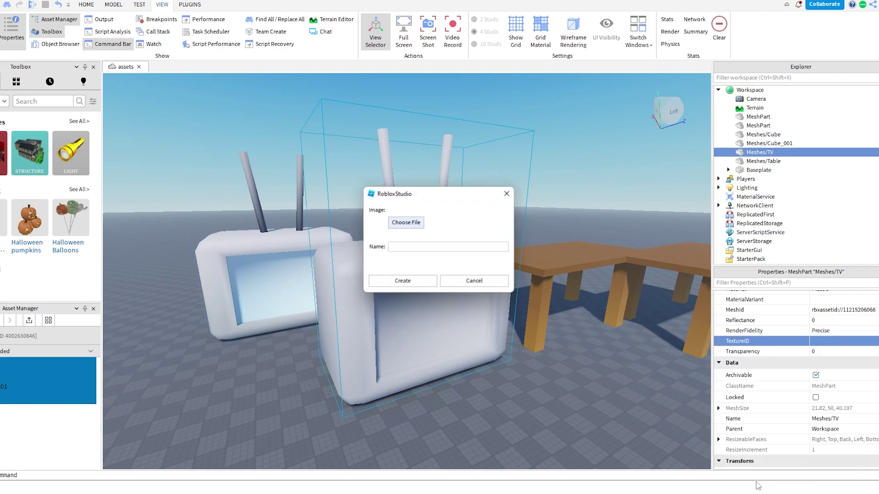
click(409, 224)
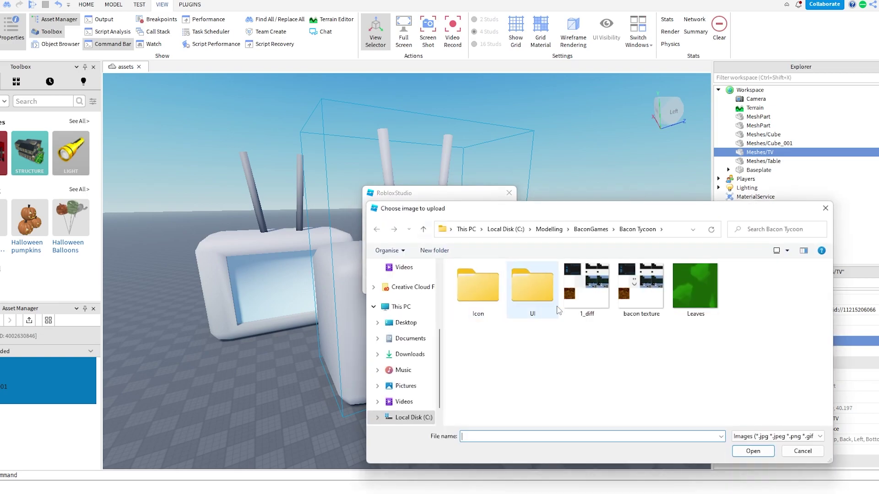
key(Escape)
click(407, 222)
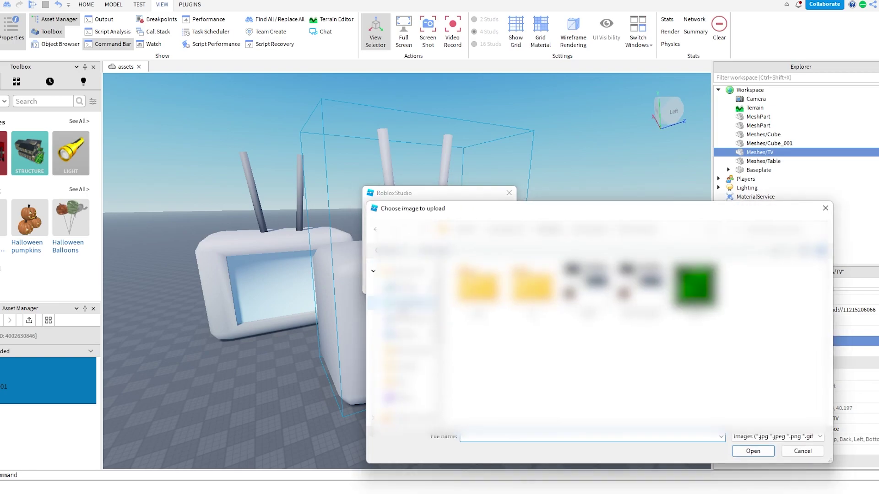
double_click(488, 296)
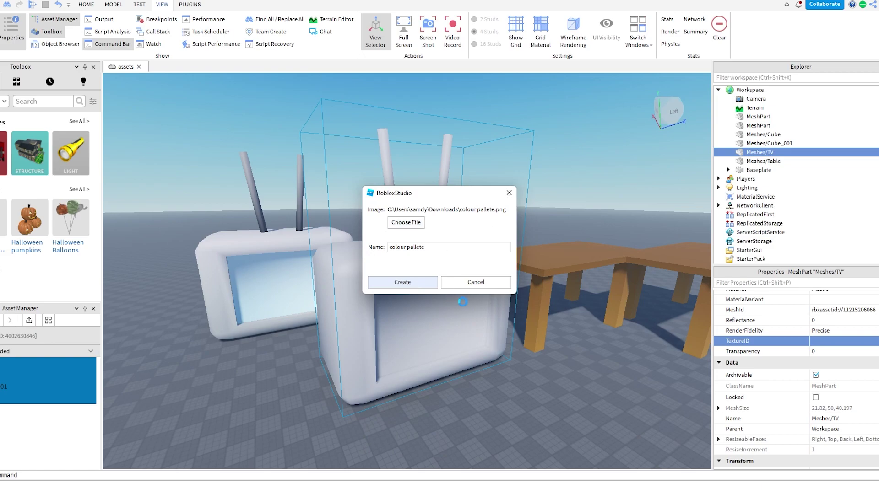
click(434, 278)
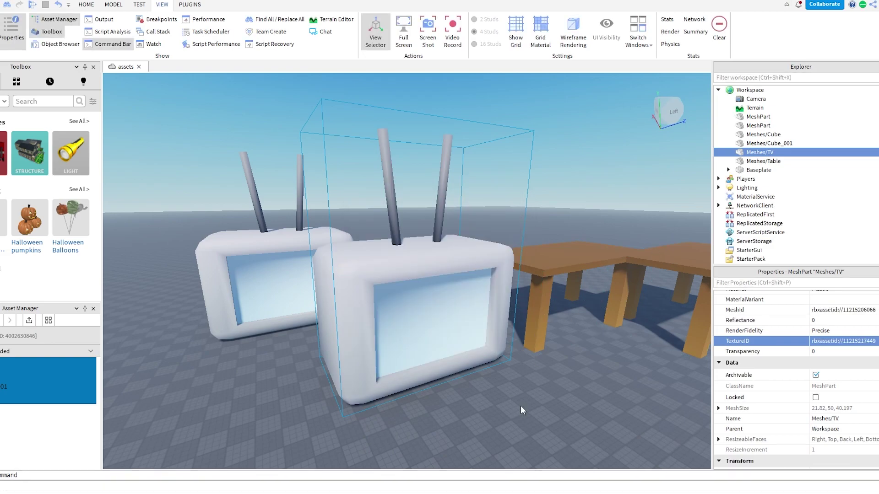
Clear the selection and inspect the textured TVs, tables and small meshes from farther away and closer up
click(556, 377)
right_drag(556, 377, 556, 377)
key(s)
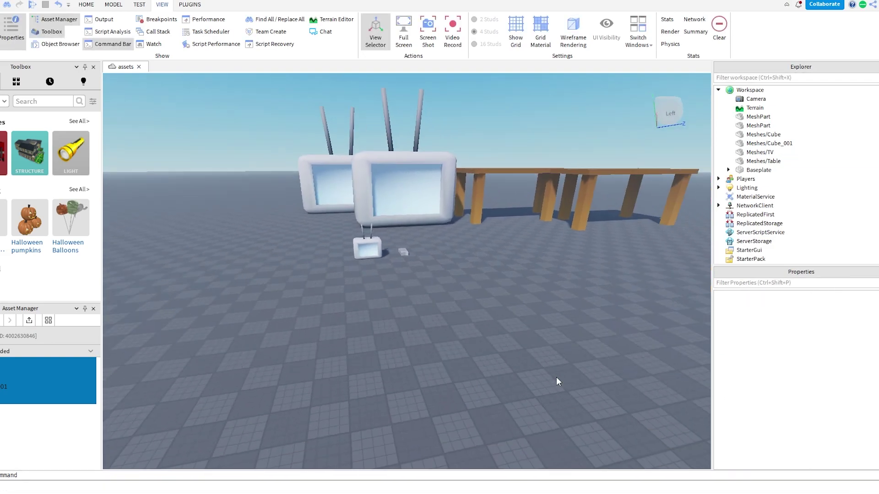
key(w)
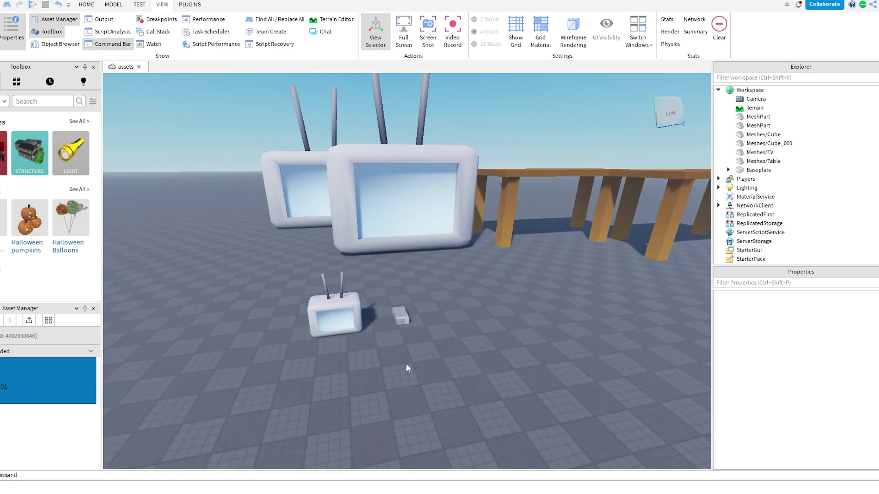